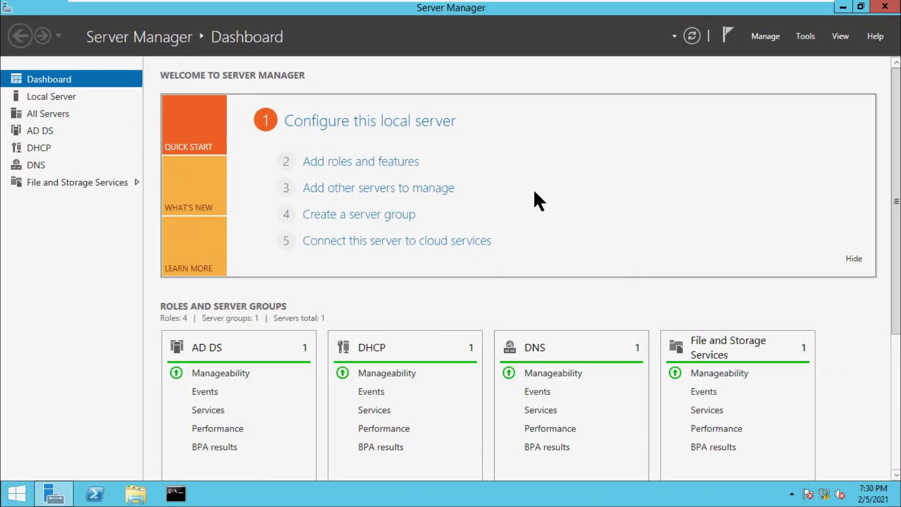
# Launch Active Directory Administrative Center from Server Manager's Tools menu for the itsunil (local) domain
pyautogui.click(766, 37)
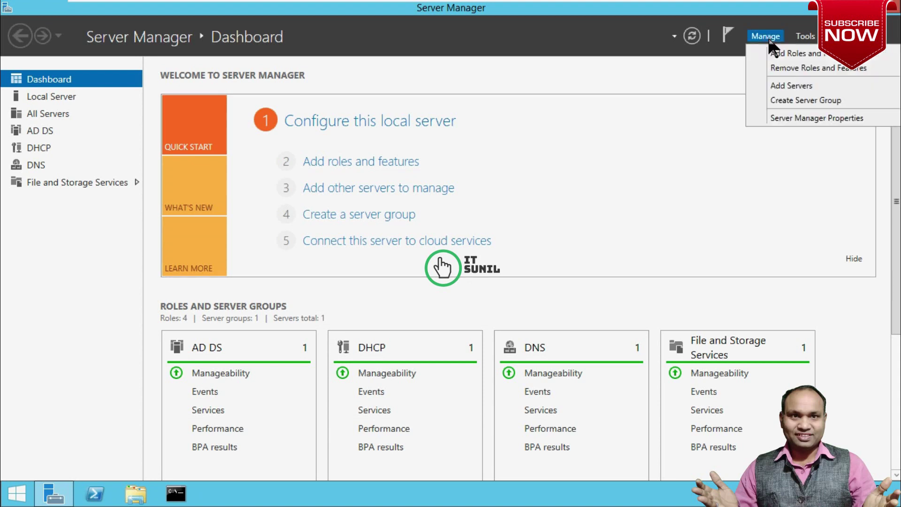
pyautogui.click(807, 37)
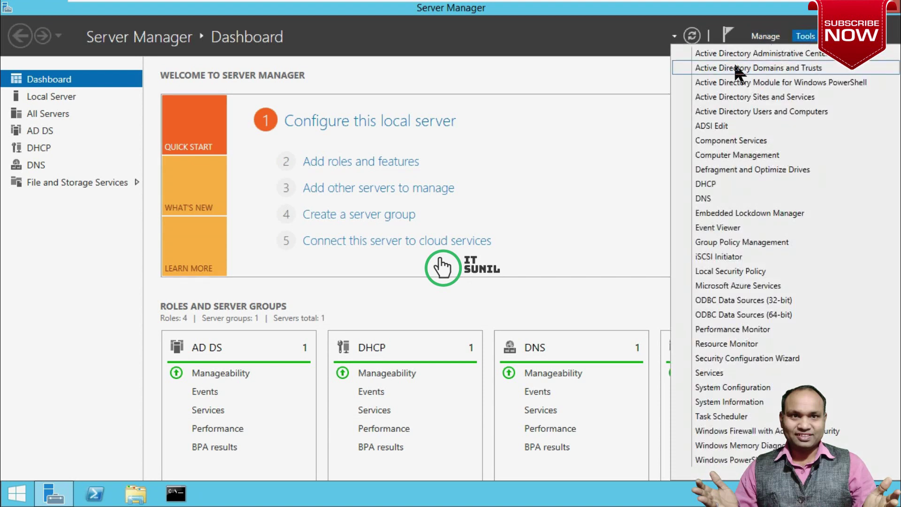
pyautogui.click(779, 53)
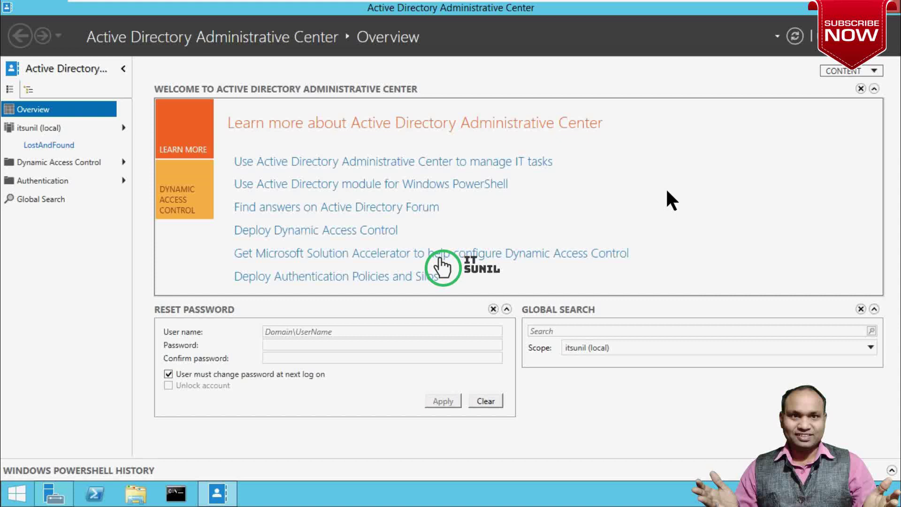
# Select the itsunil (local) domain node and scroll through its containers and OUs
pyautogui.click(40, 131)
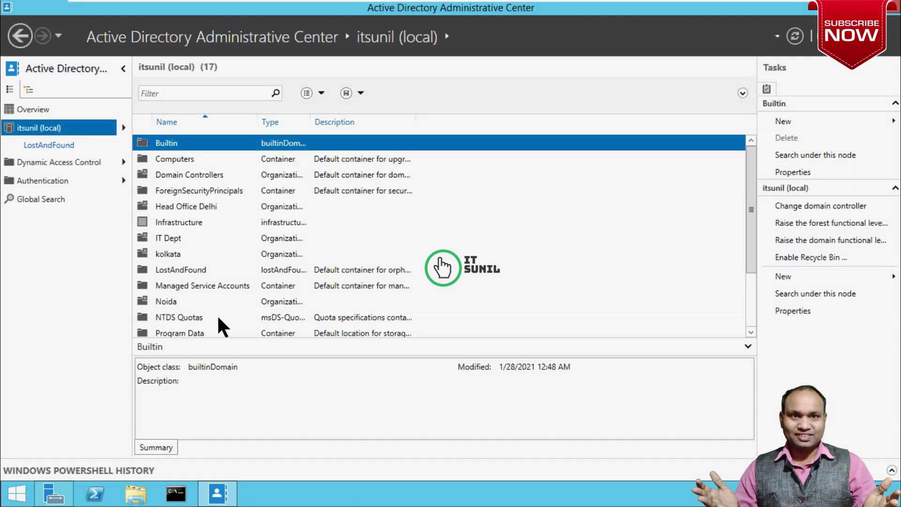
pyautogui.scroll(-2, 230, 300)
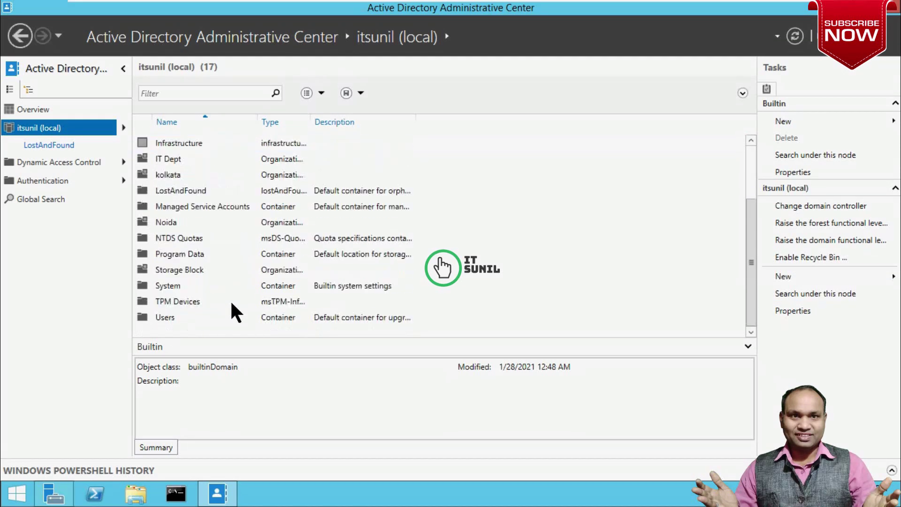
pyautogui.scroll(2, 232, 306)
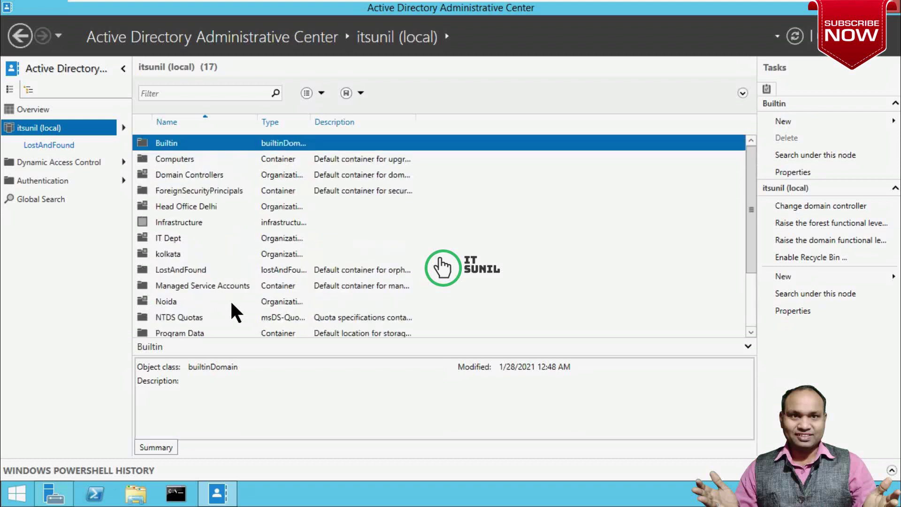
pyautogui.scroll(-2, 230, 315)
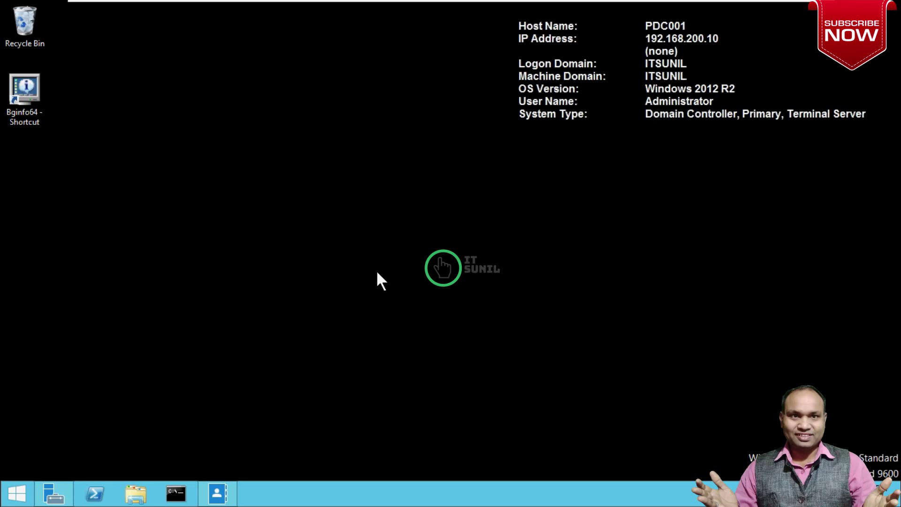
# Open Active Directory Users and Computers by running dsa.msc
pyautogui.press('super+r')
pyautogui.write('dsa')
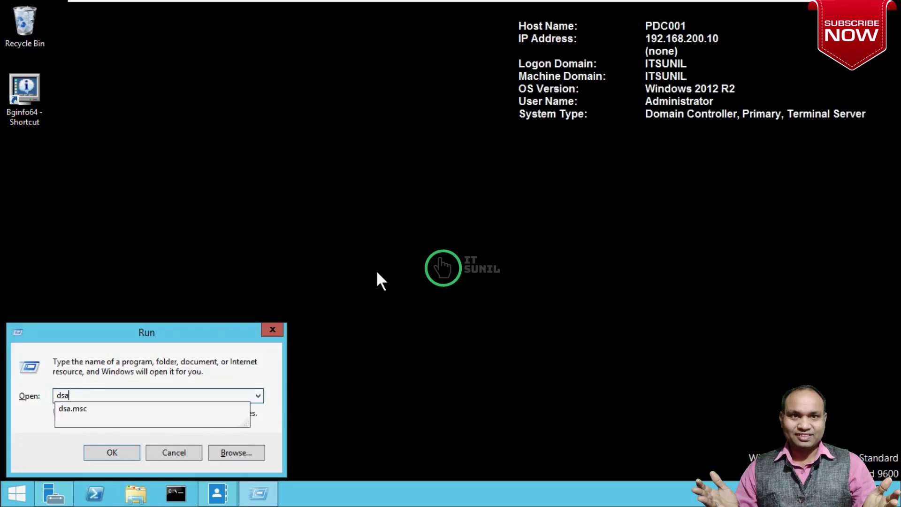
pyautogui.press('Down')
pyautogui.press('Return')
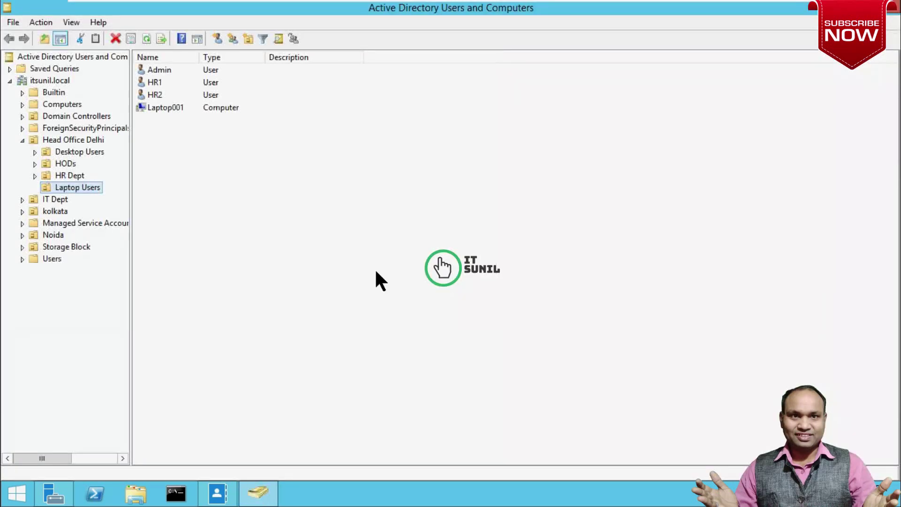
# Browse the Head Office Delhi OUs and show Laptop Users with Admin, HR1, HR2 and Laptop001
pyautogui.click(52, 151)
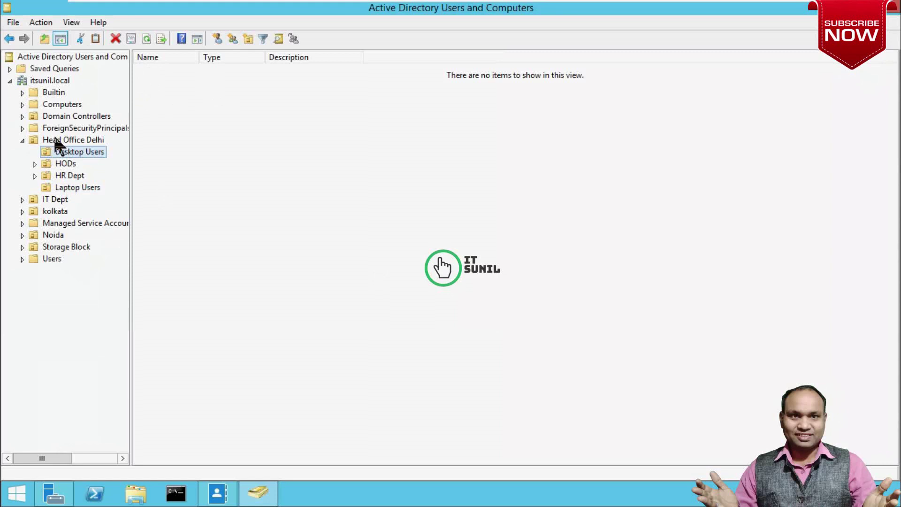
pyautogui.click(56, 140)
pyautogui.click(70, 128)
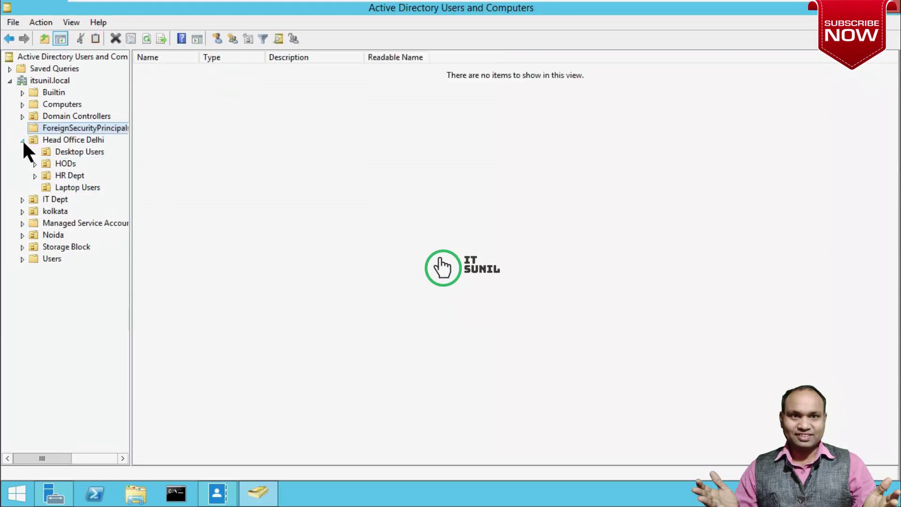
pyautogui.click(22, 140)
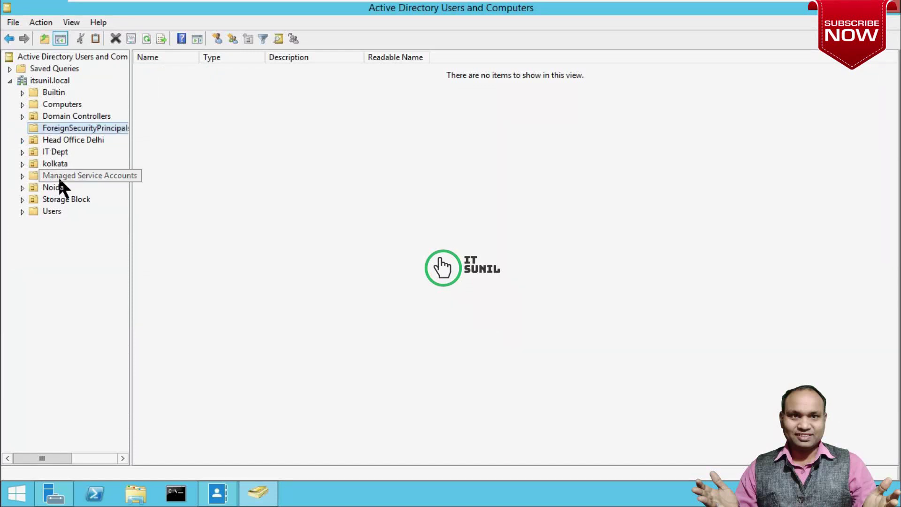
pyautogui.click(42, 153)
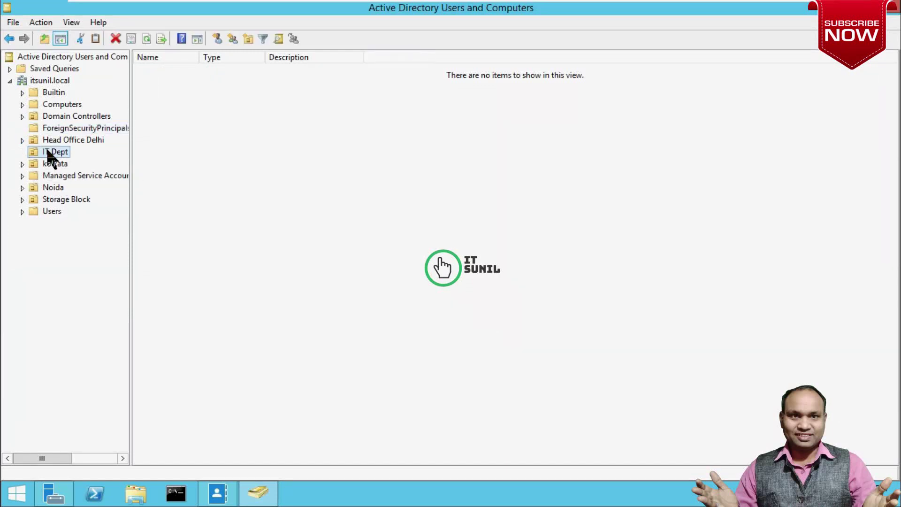
pyautogui.click(61, 139)
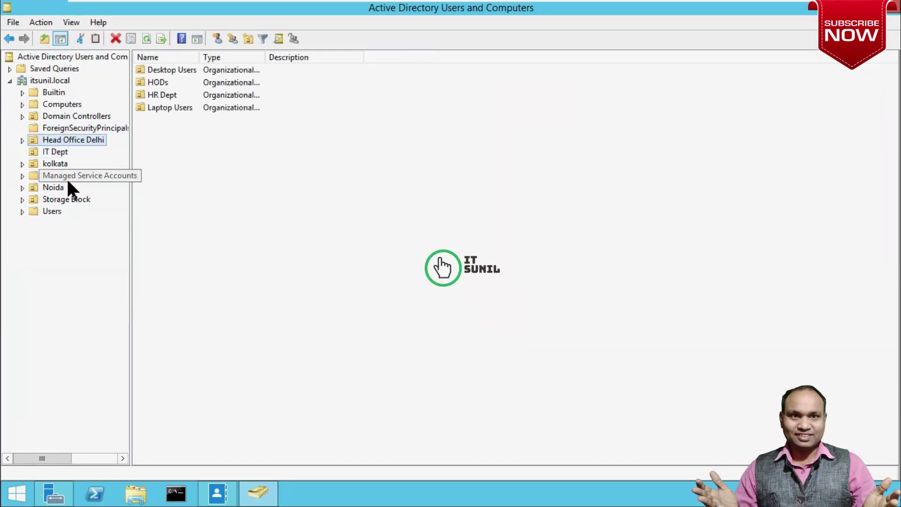
pyautogui.click(22, 140)
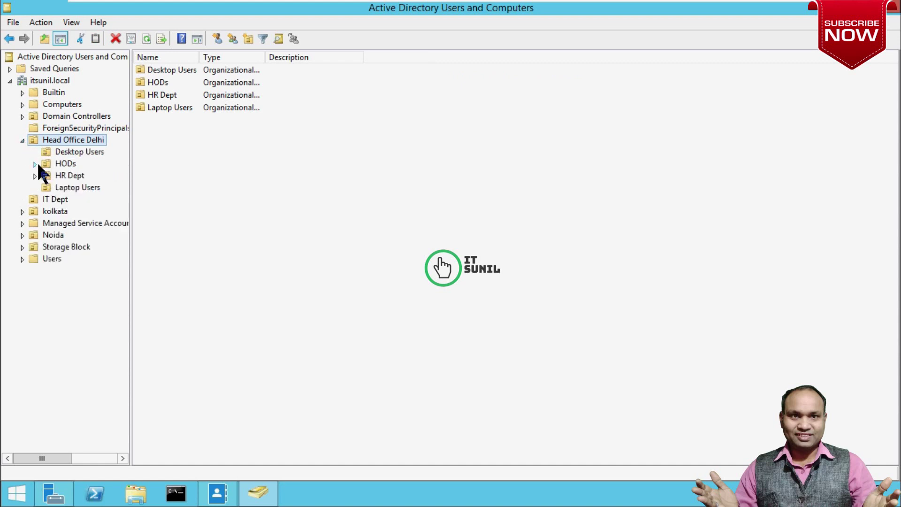
pyautogui.click(75, 188)
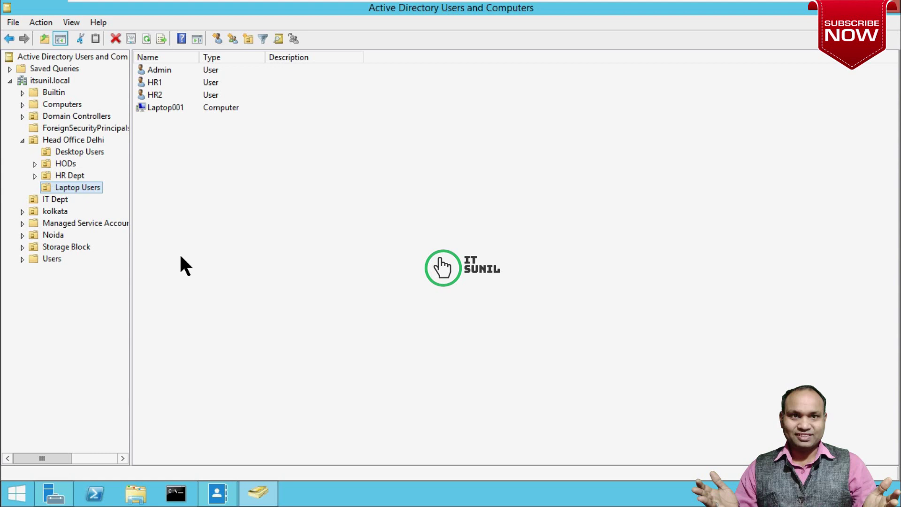
# Delete the Admin and HR2 user accounts, leaving HR1 and Laptop001 in Laptop Users
pyautogui.rightClick(84, 196)
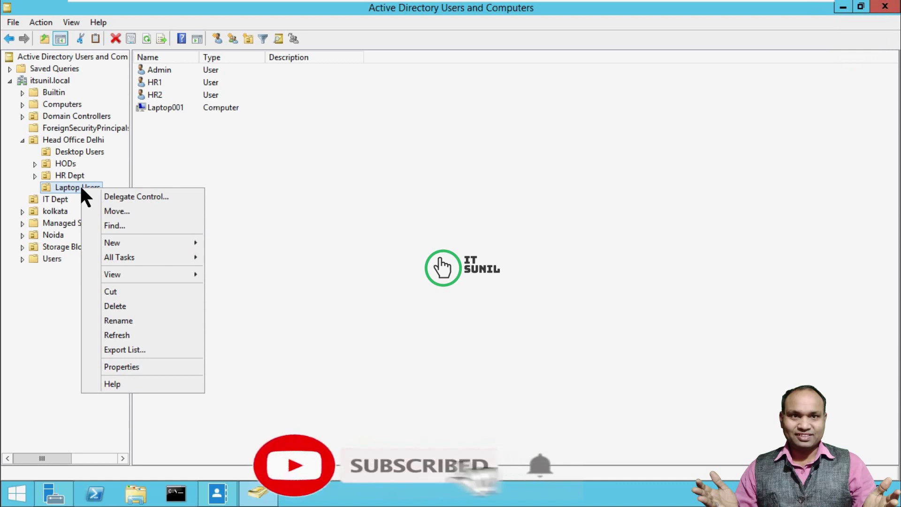
pyautogui.click(247, 172)
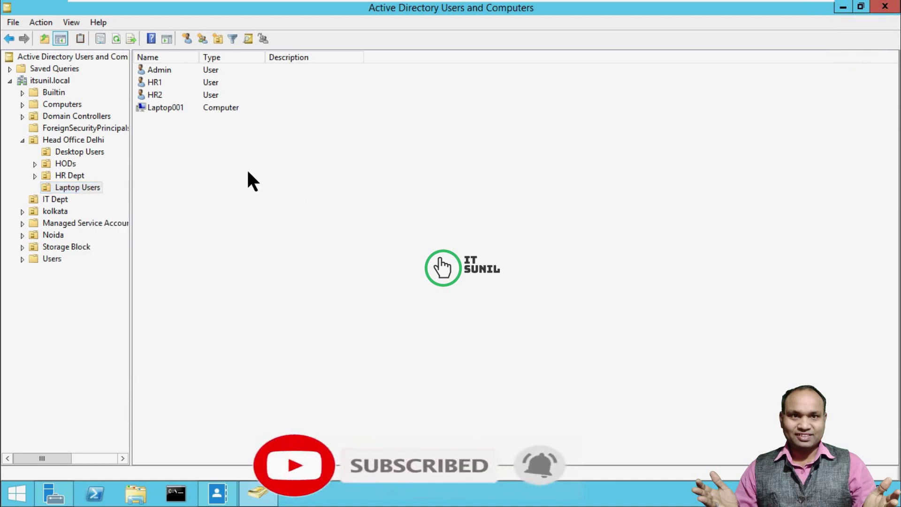
pyautogui.click(167, 74)
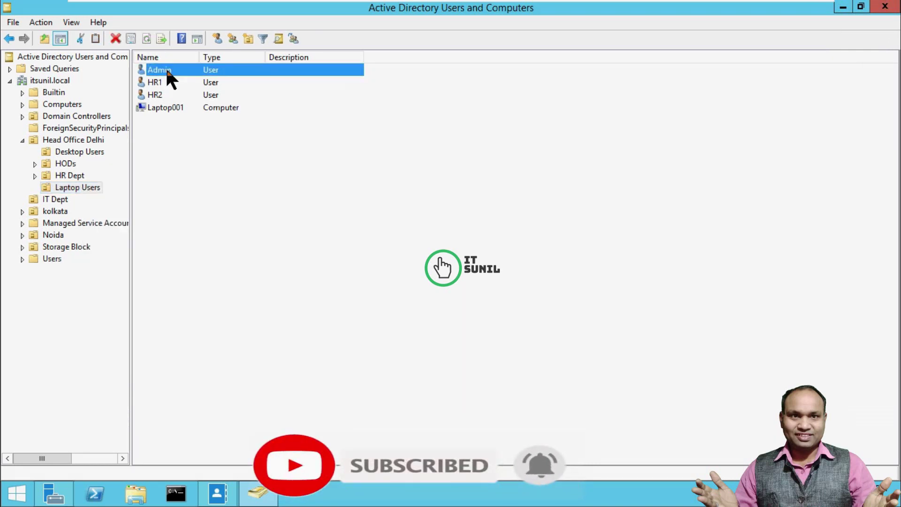
pyautogui.rightClick(168, 71)
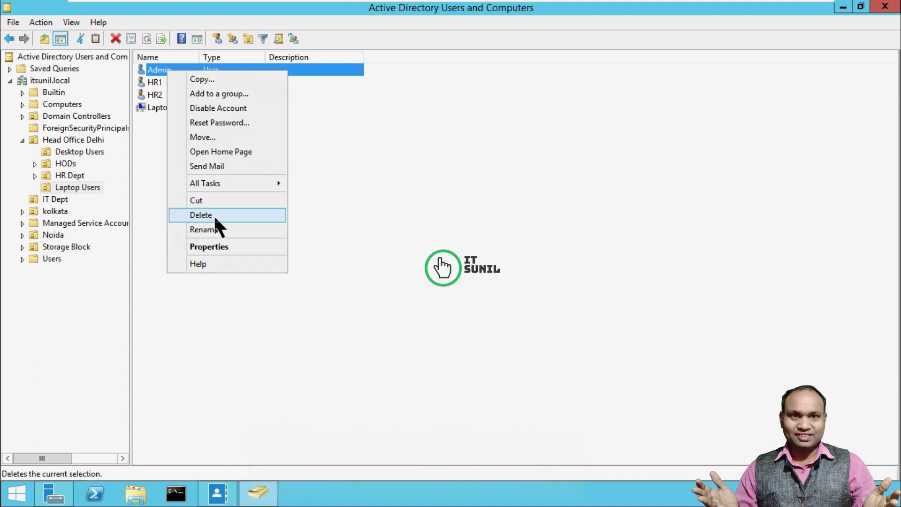
pyautogui.click(201, 215)
pyautogui.click(500, 302)
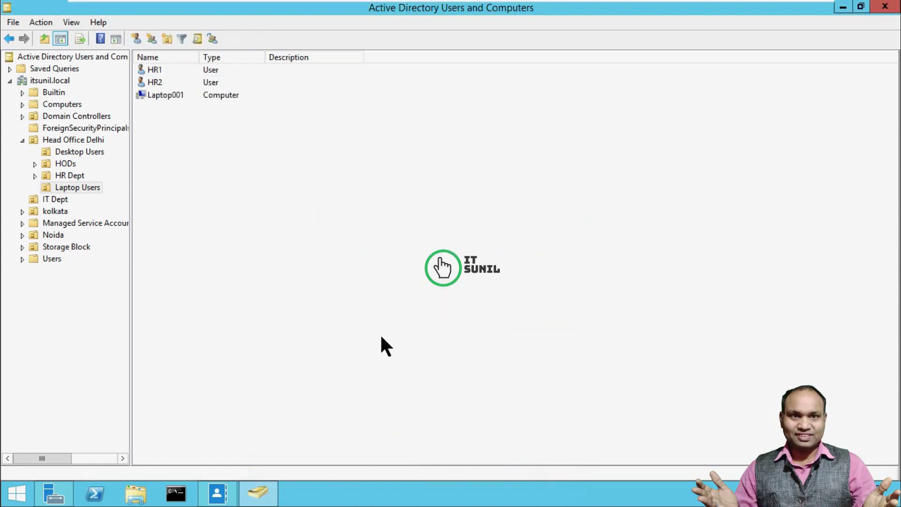
pyautogui.click(156, 82)
pyautogui.rightClick(157, 83)
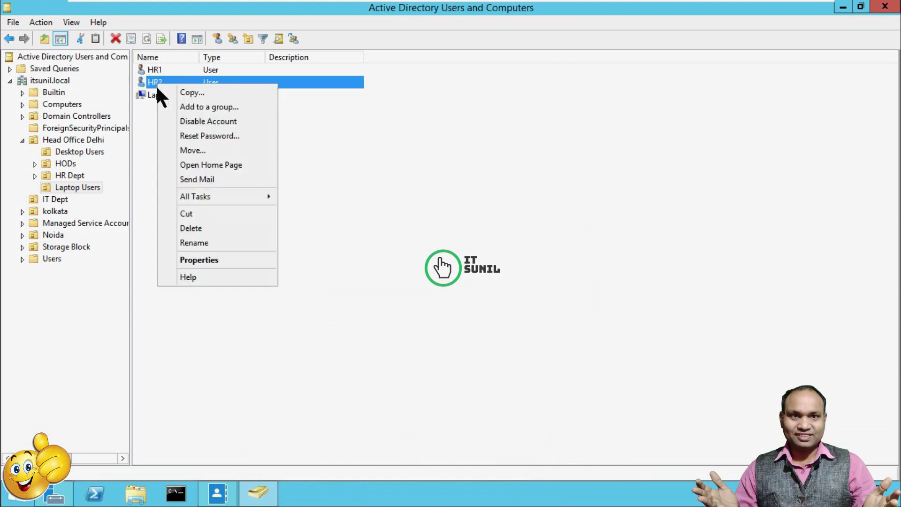
pyautogui.click(197, 229)
pyautogui.click(476, 297)
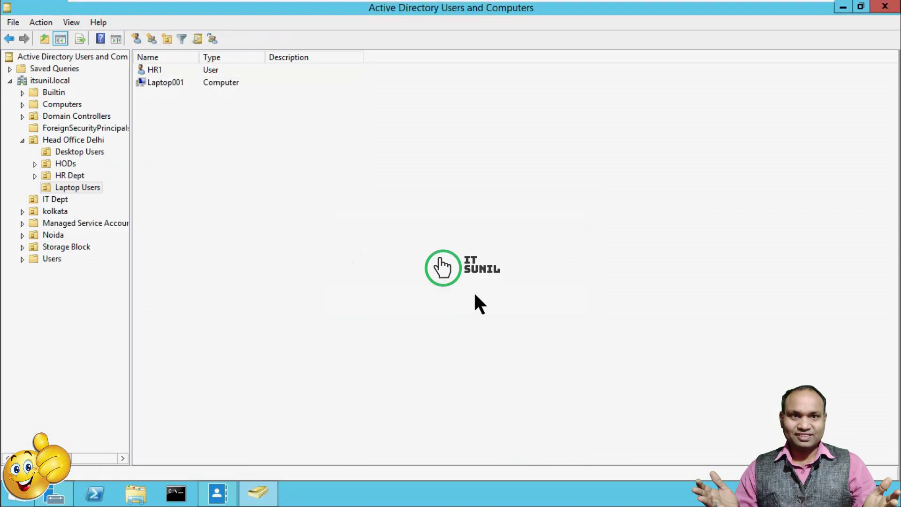
pyautogui.click(81, 186)
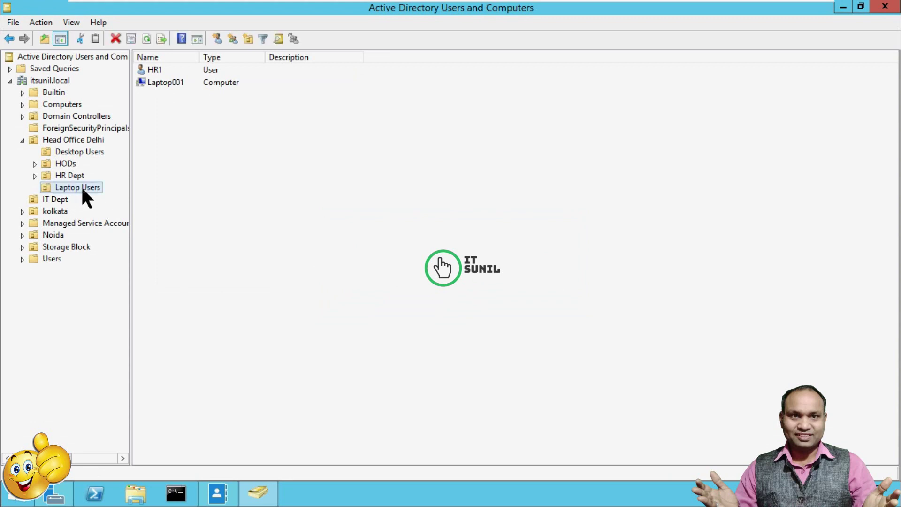
# Attempt to delete the Laptop Users OU and dismiss the accidental-deletion protection error
pyautogui.rightClick(82, 197)
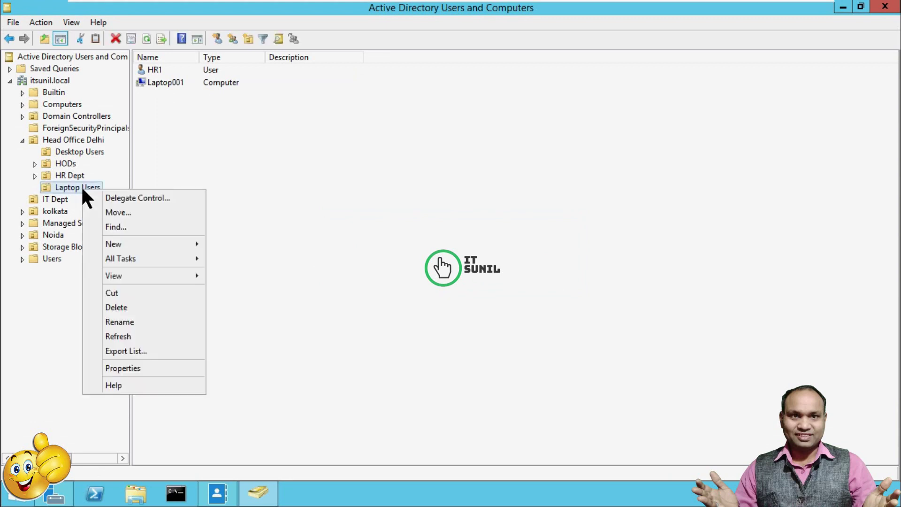
pyautogui.click(132, 310)
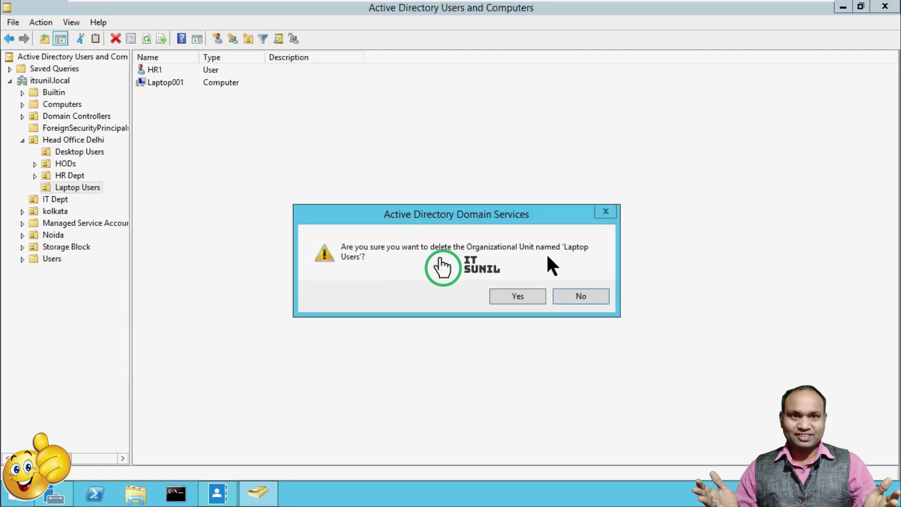
pyautogui.click(519, 297)
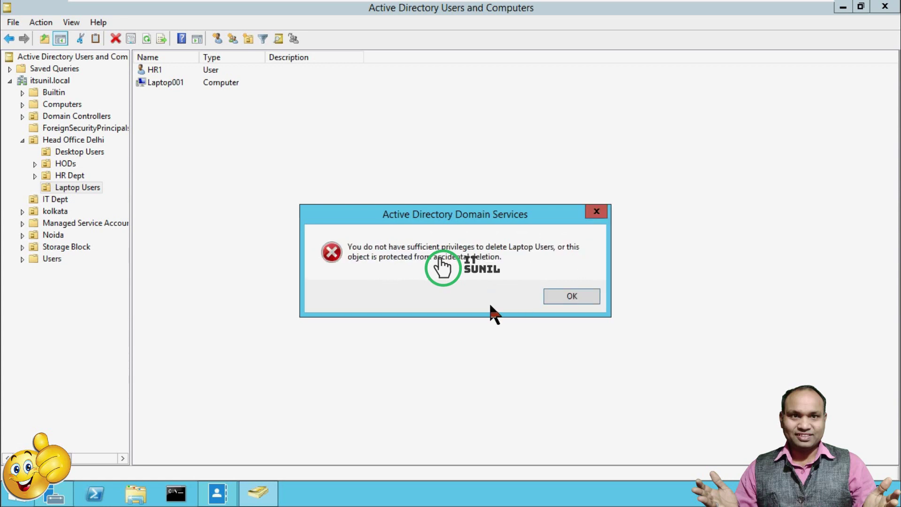
pyautogui.moveTo(460, 217); pyautogui.dragTo(430, 210)
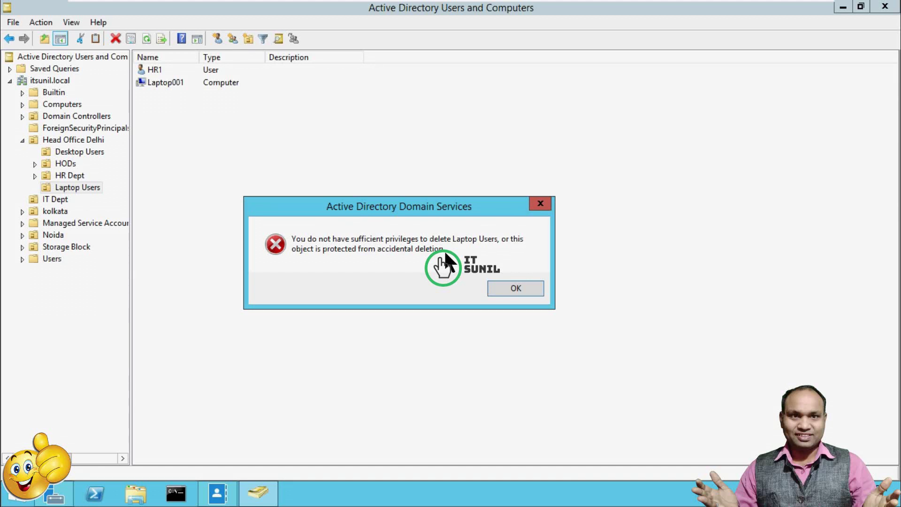
pyautogui.click(512, 291)
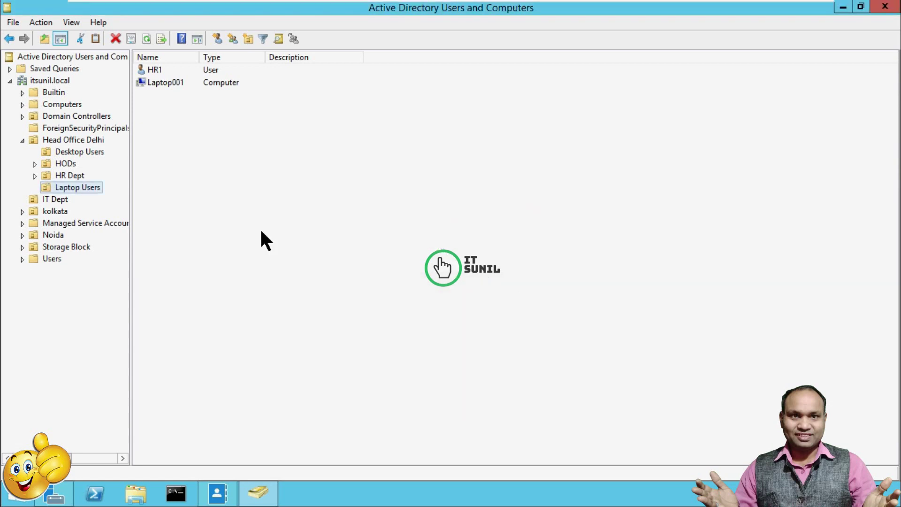
# Turn on Advanced Features view and reselect the Laptop Users OU under Head Office Delhi
pyautogui.click(70, 22)
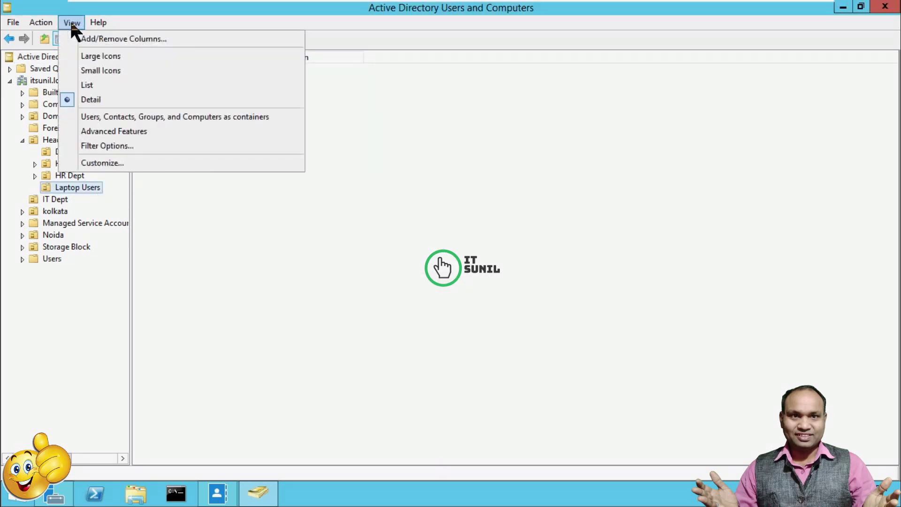
pyautogui.click(120, 131)
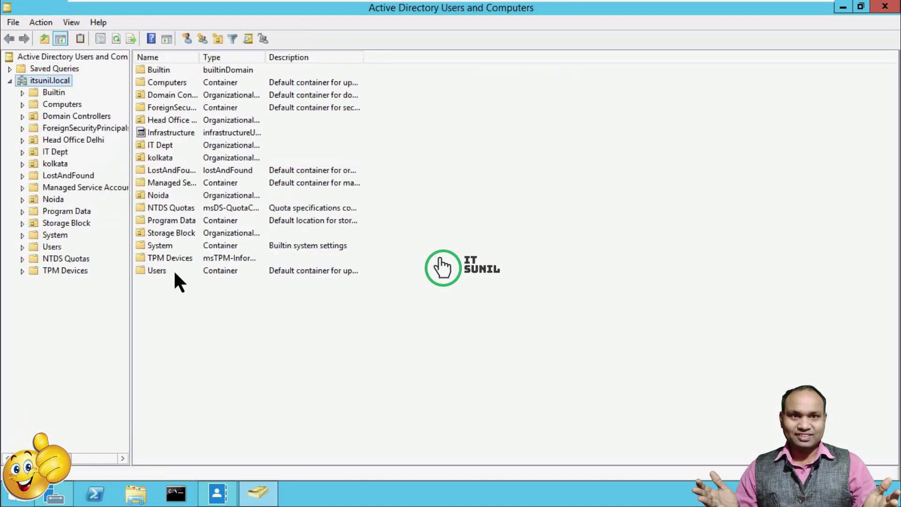
pyautogui.click(22, 140)
pyautogui.click(66, 187)
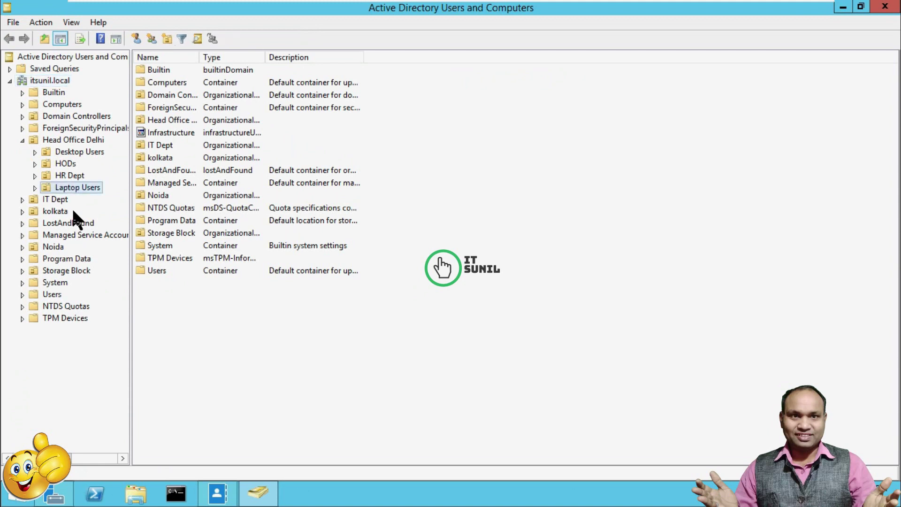
# Clear 'Protect object from accidental deletion' on the Laptop Users OU's Object tab and apply
pyautogui.rightClick(81, 186)
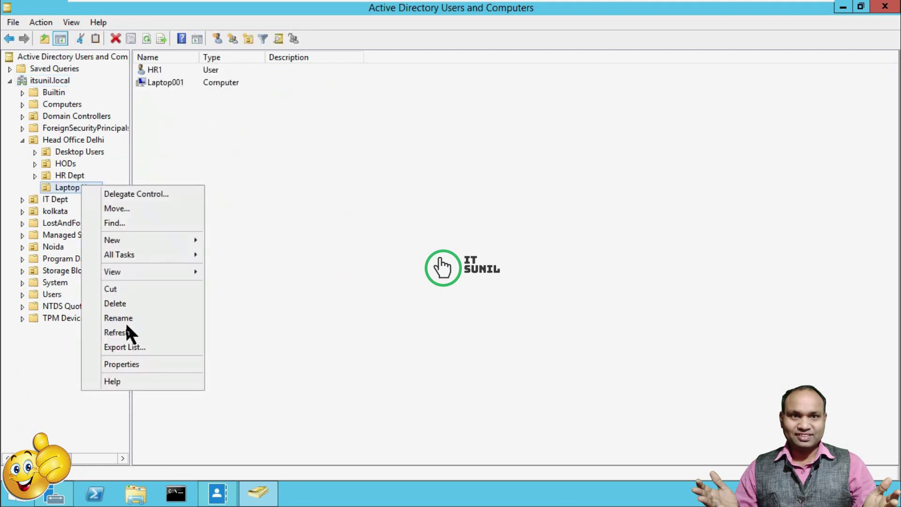
pyautogui.click(139, 364)
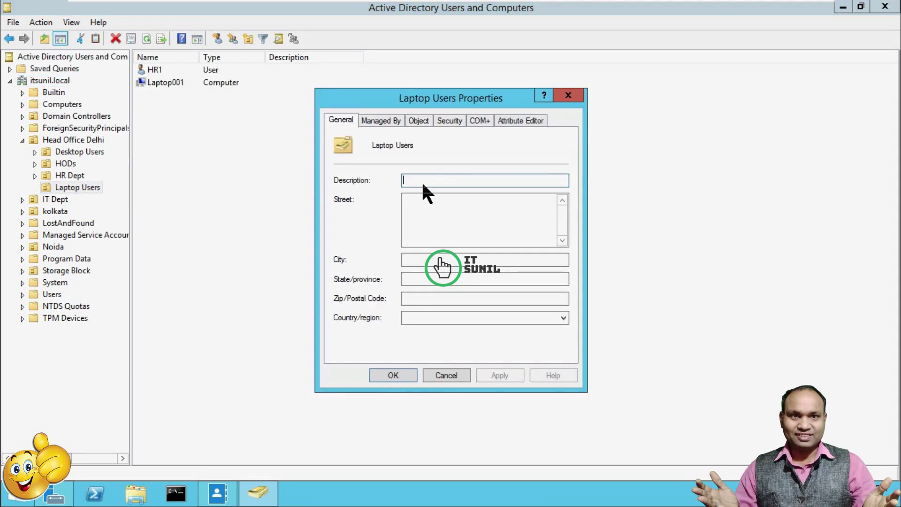
pyautogui.click(422, 121)
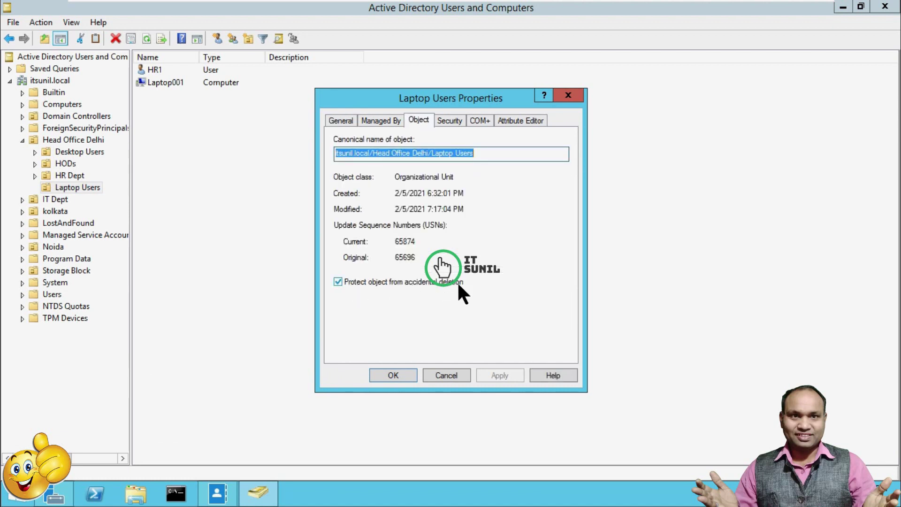
pyautogui.click(337, 282)
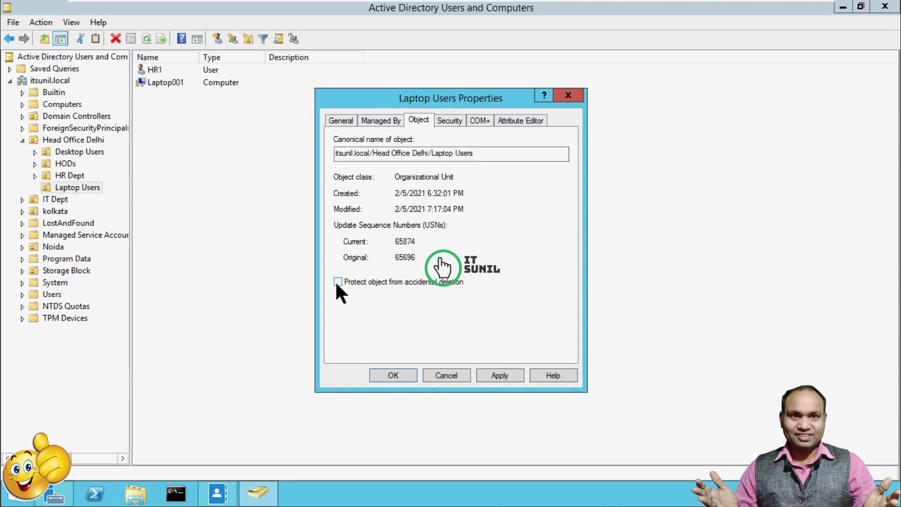
pyautogui.click(500, 375)
pyautogui.click(395, 376)
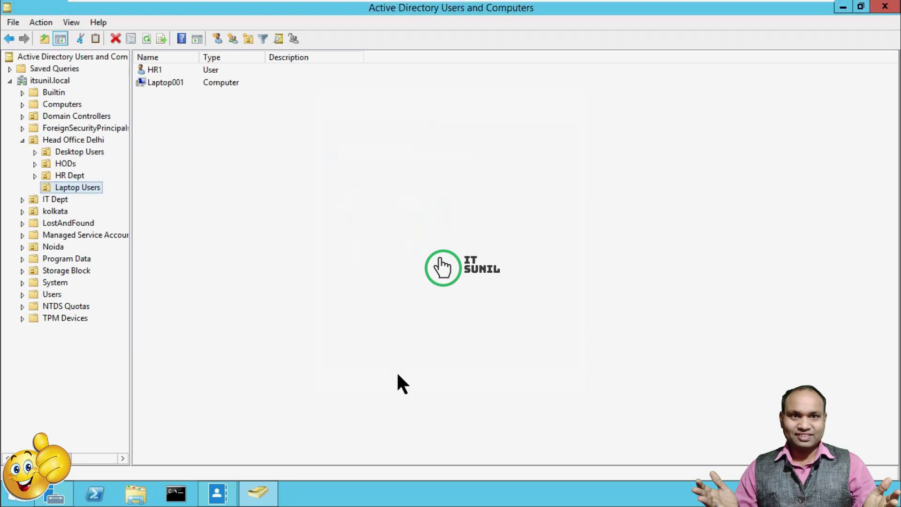
pyautogui.rightClick(88, 187)
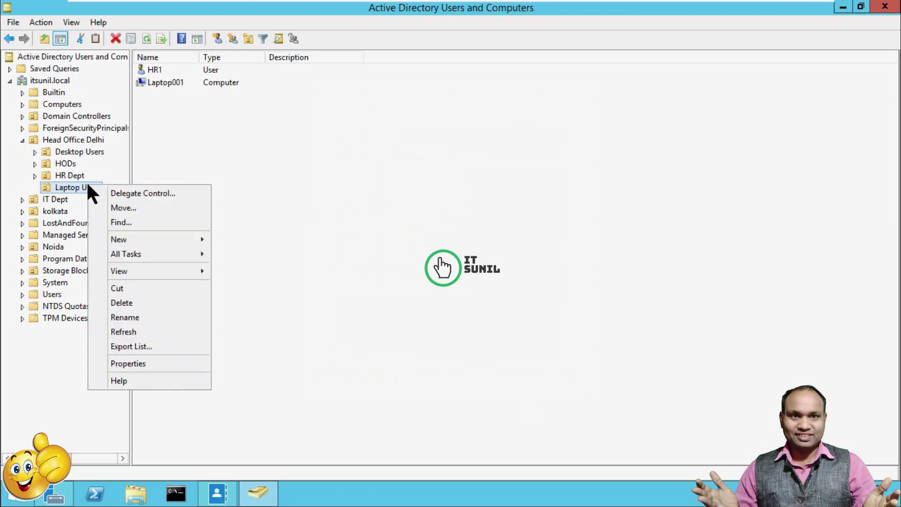
# Delete the Laptop Users OU using the Delete Subtree server control, then refresh Head Office Delhi
pyautogui.click(123, 307)
pyautogui.click(518, 297)
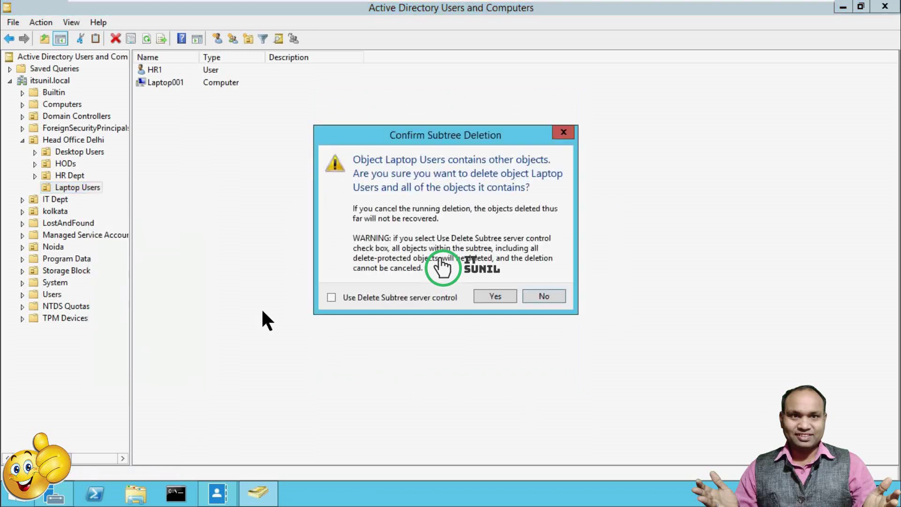
pyautogui.click(396, 297)
pyautogui.click(493, 294)
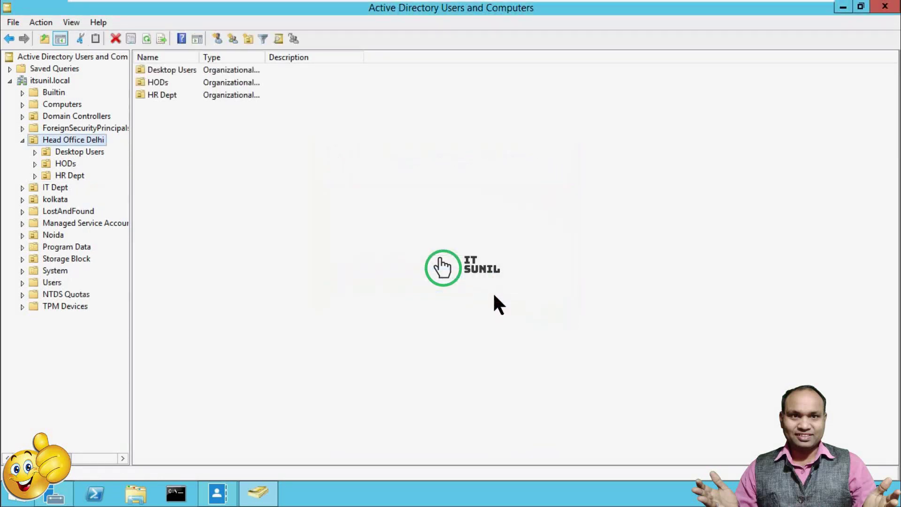
pyautogui.click(324, 291)
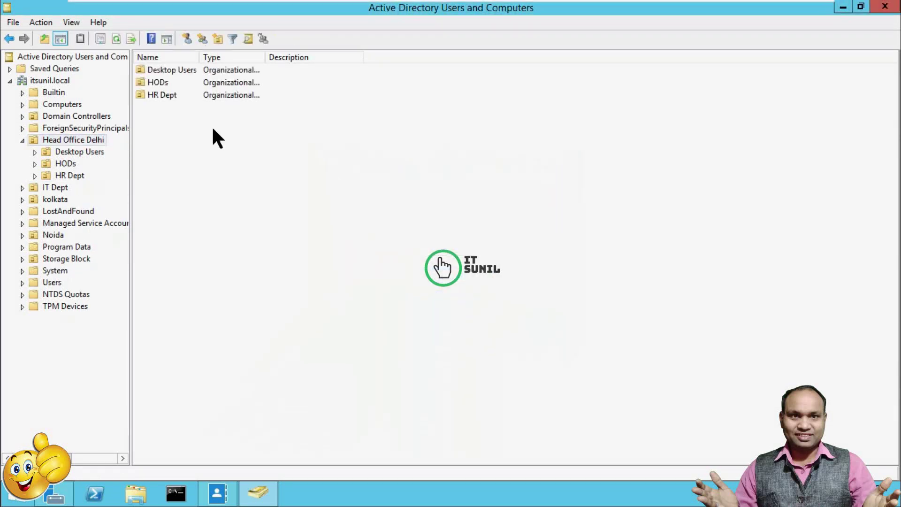
pyautogui.click(116, 39)
pyautogui.rightClick(68, 142)
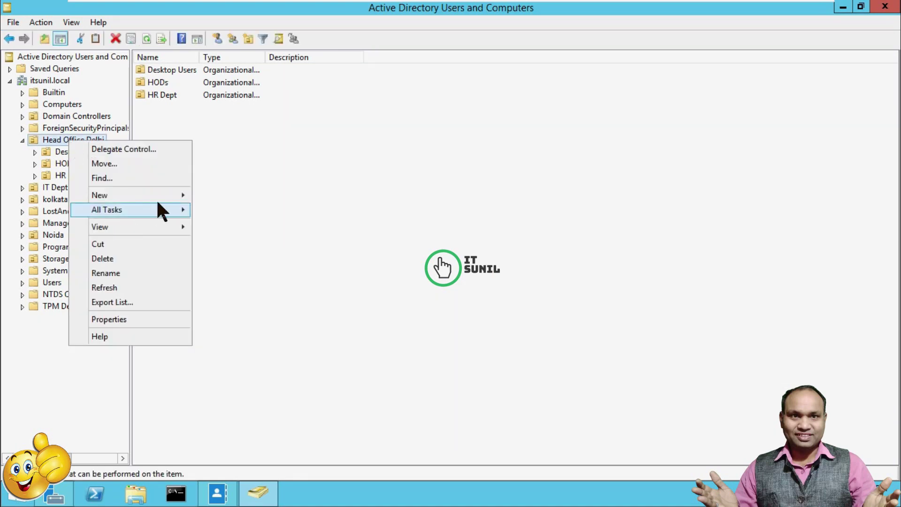
pyautogui.moveTo(159, 195)
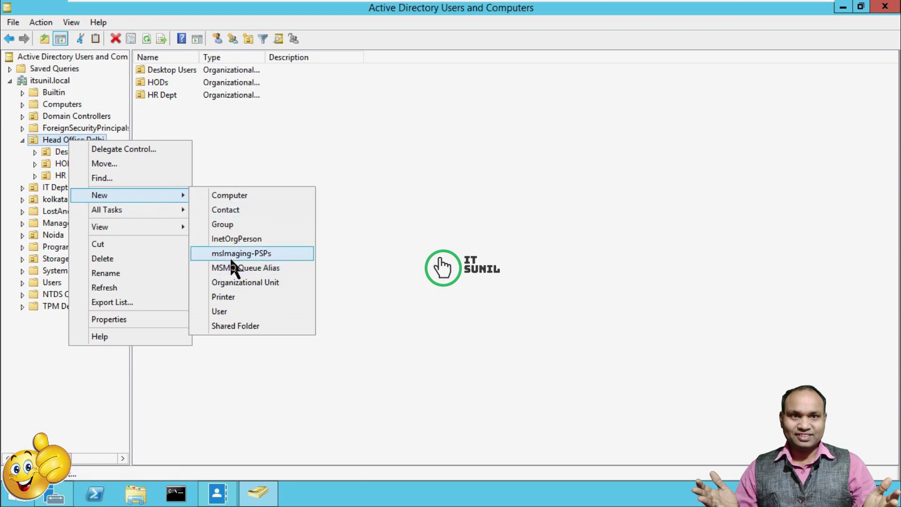
pyautogui.click(233, 283)
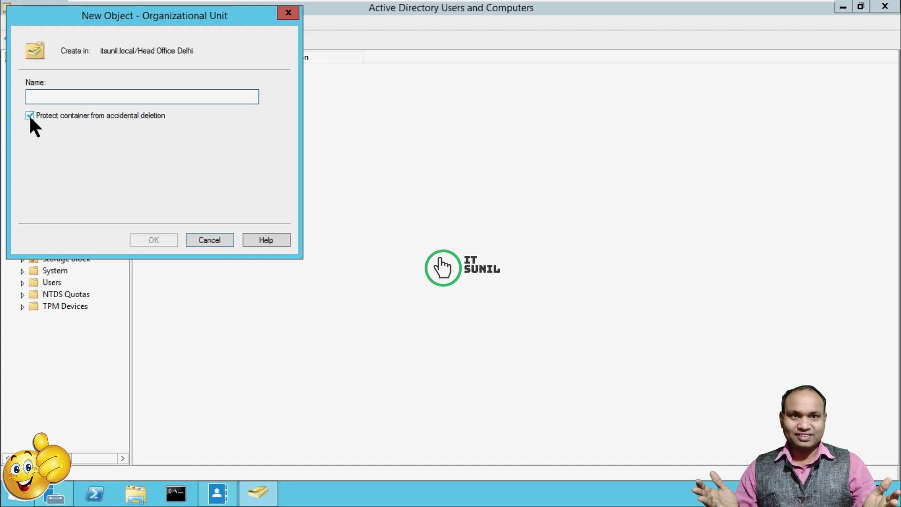
pyautogui.click(30, 115)
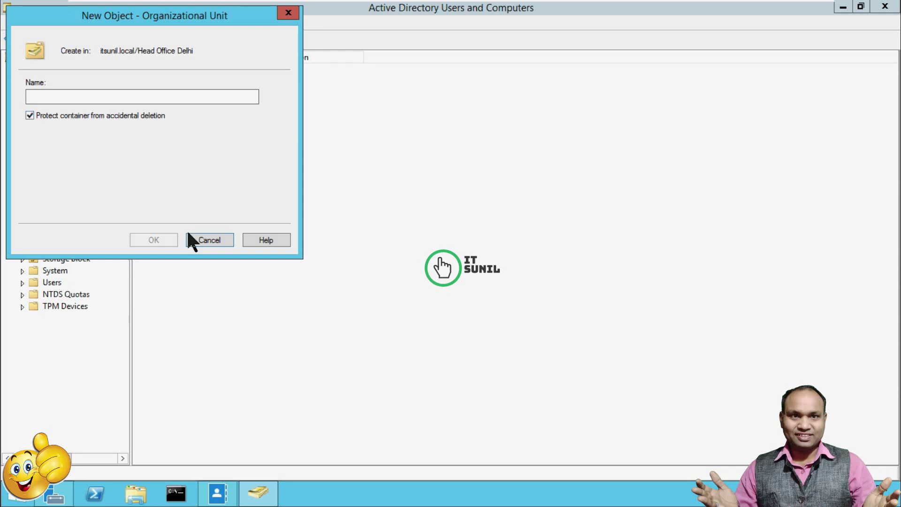
pyautogui.click(205, 244)
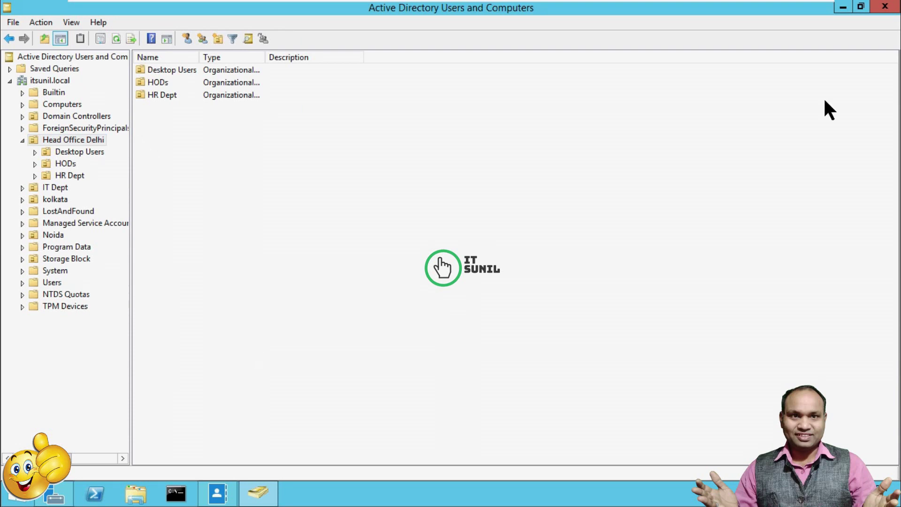
# Minimize Active Directory Users and Computers and refresh the desktop
pyautogui.click(844, 9)
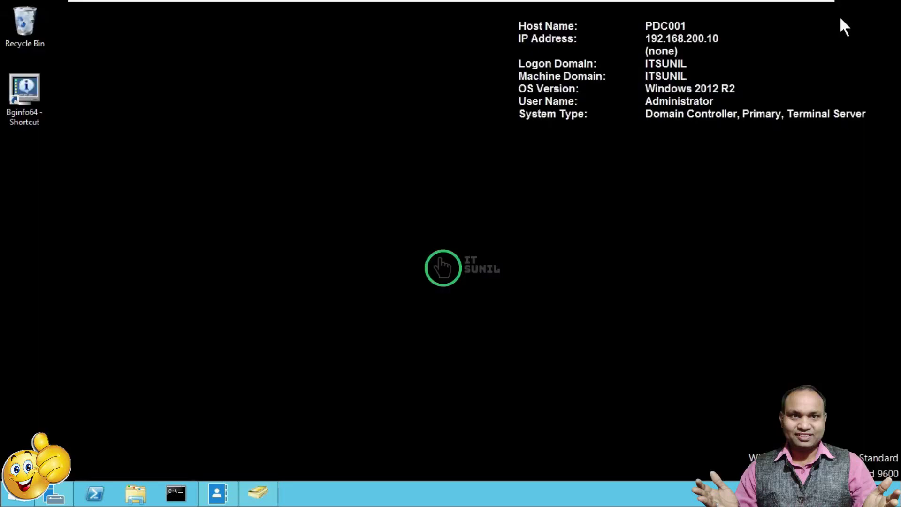
pyautogui.rightClick(236, 195)
pyautogui.click(299, 235)
# Inspect the C:\ADRestore folder in File Explorer, return to Local Disk (C:), and open an administrator Command Prompt
pyautogui.press('super+e')
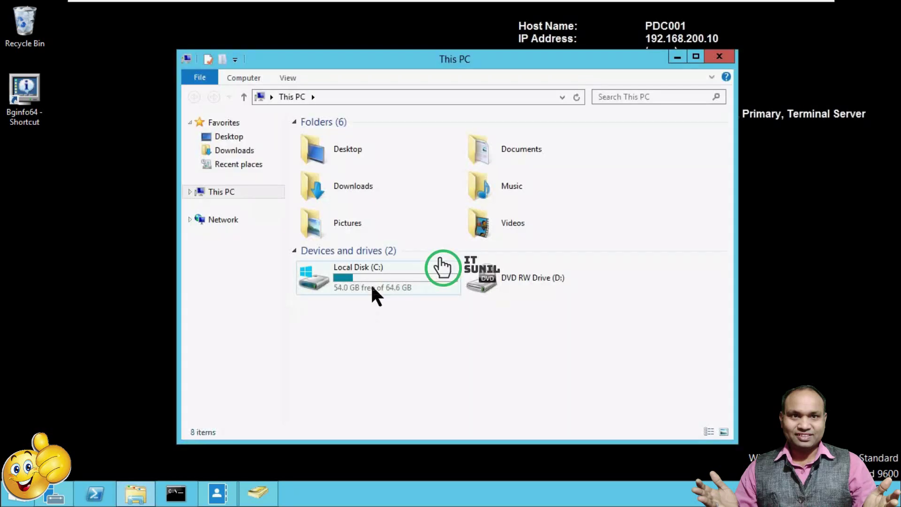
pyautogui.click(371, 280)
pyautogui.doubleClick(371, 278)
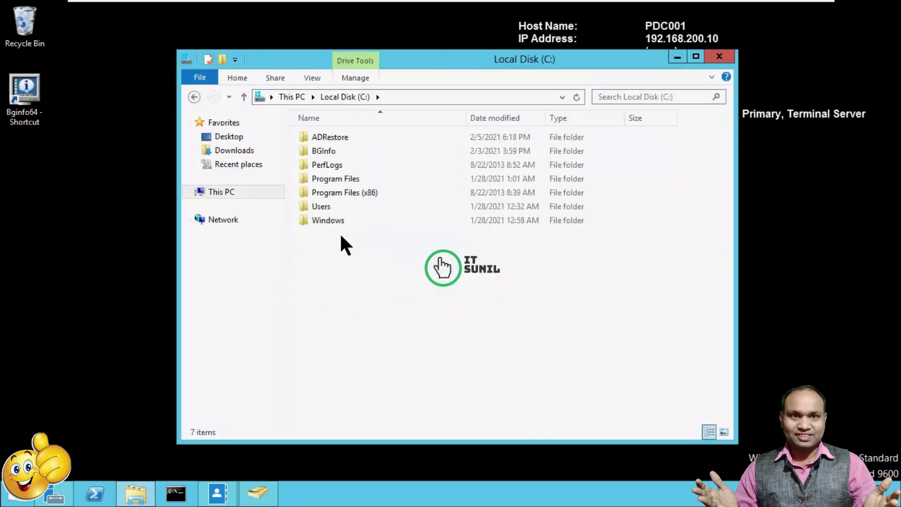
pyautogui.doubleClick(333, 137)
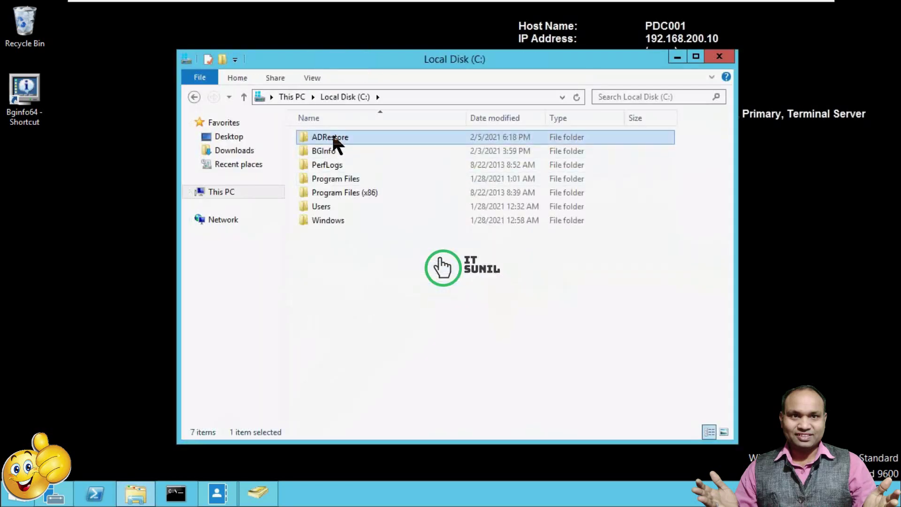
pyautogui.click(195, 95)
pyautogui.click(179, 500)
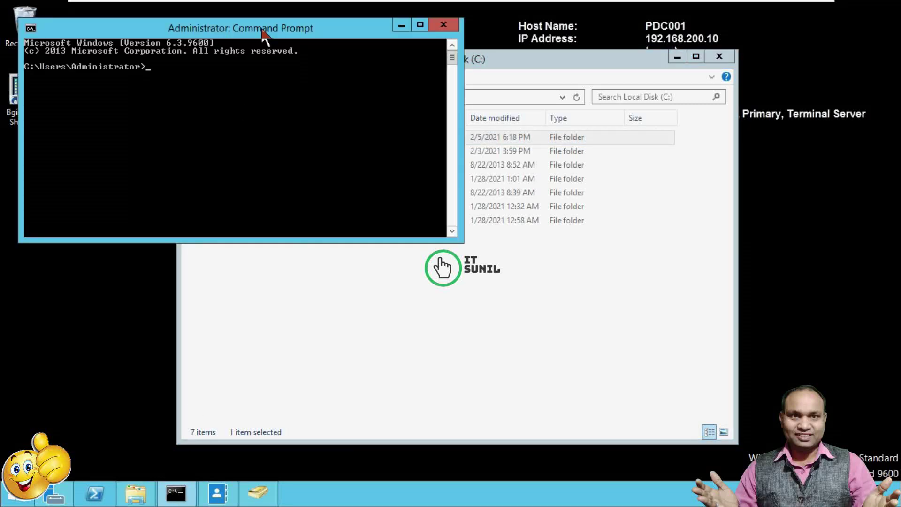
# Change the Command Prompt to C:\ADRestore with cd .. twice and cd ADRestore
pyautogui.moveTo(264, 37); pyautogui.dragTo(350, 72)
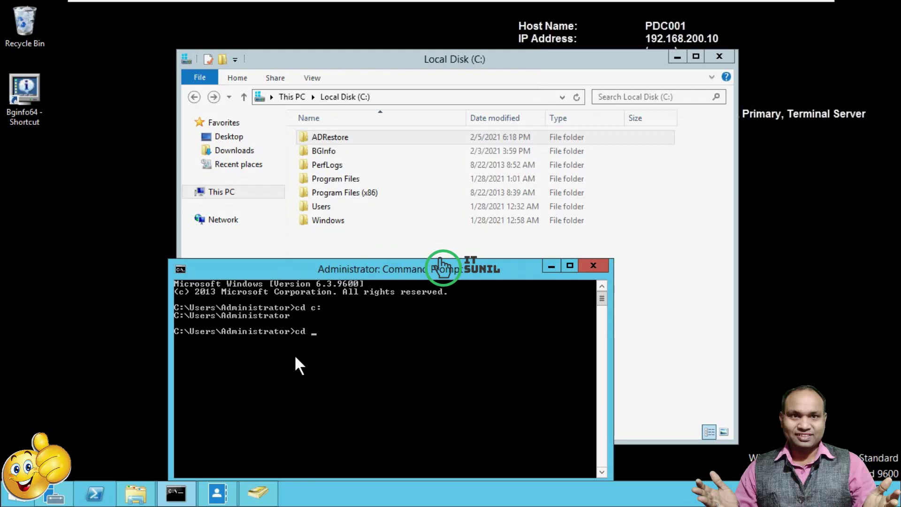
pyautogui.write('..')
pyautogui.press('Return')
pyautogui.write('cd ..')
pyautogui.press('Return')
pyautogui.write('cd')
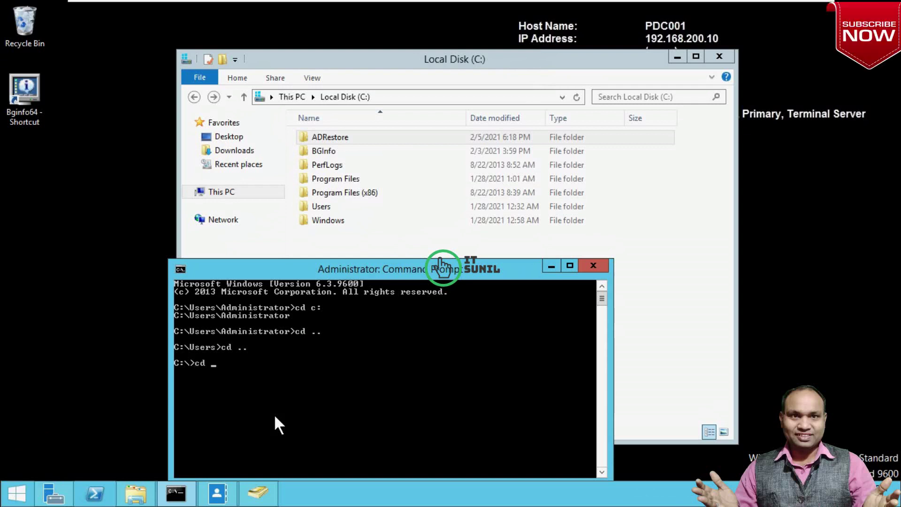
pyautogui.write(' AD')
pyautogui.write('Restore')
pyautogui.press('Return')
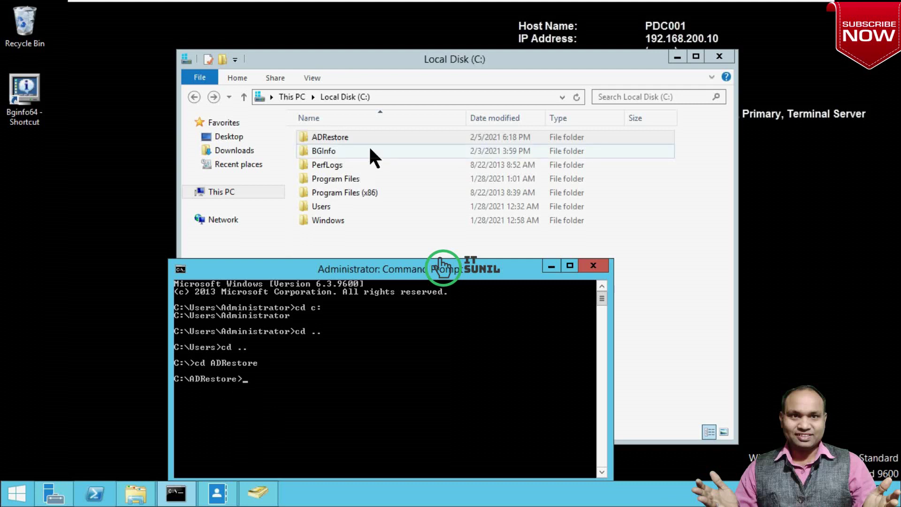
pyautogui.doubleClick(346, 136)
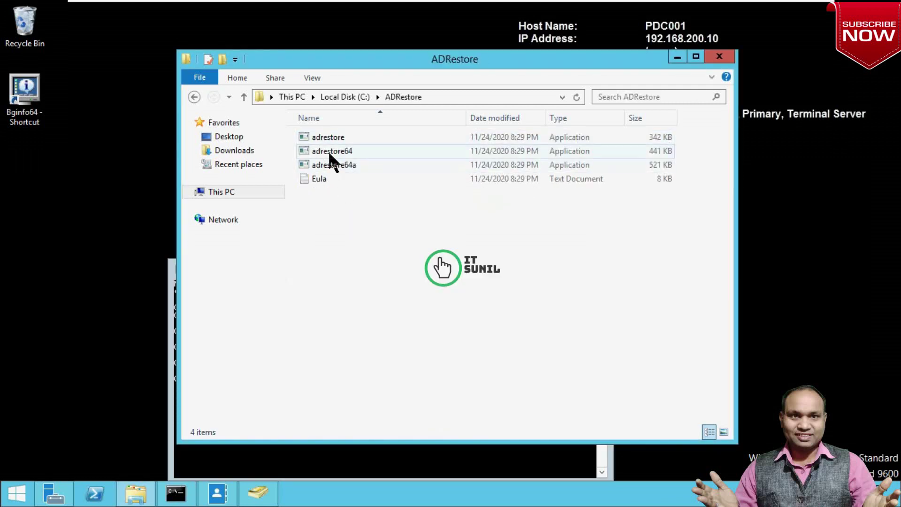
pyautogui.click(677, 57)
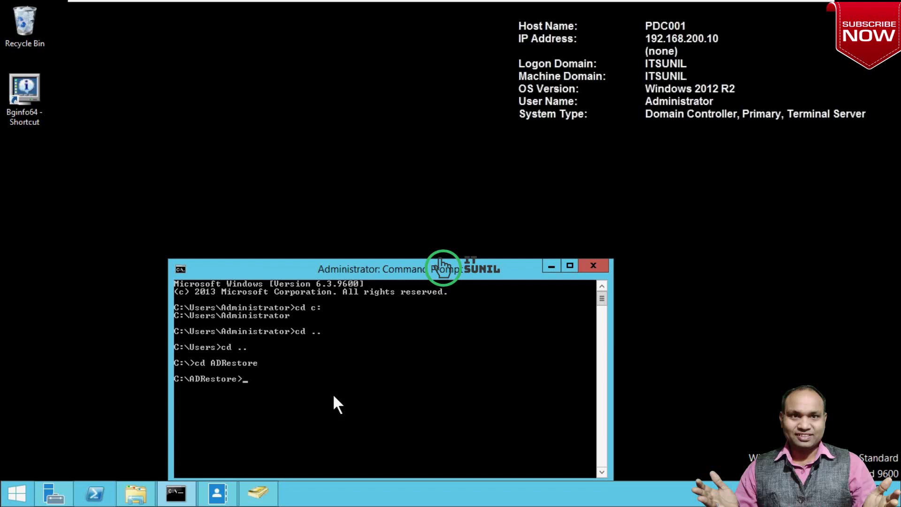
# Run adrestore -r at the C:\ADRestore prompt to list deleted objects for restoring
pyautogui.write('adrestore')
pyautogui.write('-r')
pyautogui.moveTo(443, 270); pyautogui.dragTo(430, 154)
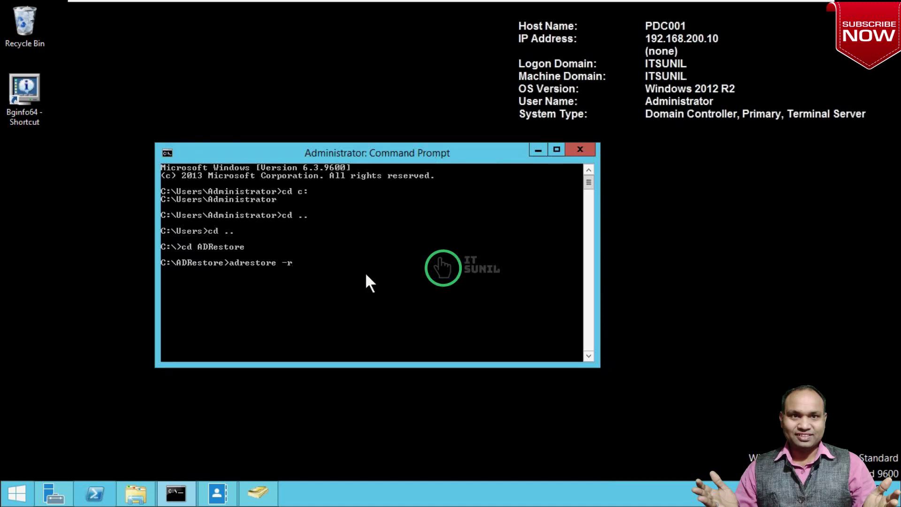
pyautogui.press('Return')
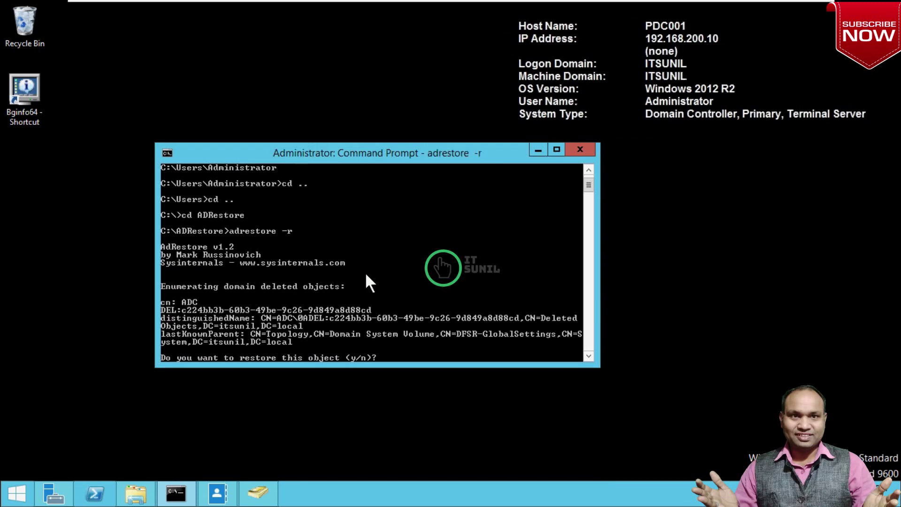
# Resize the Command Prompt window to full screen height
pyautogui.press('super+Left')
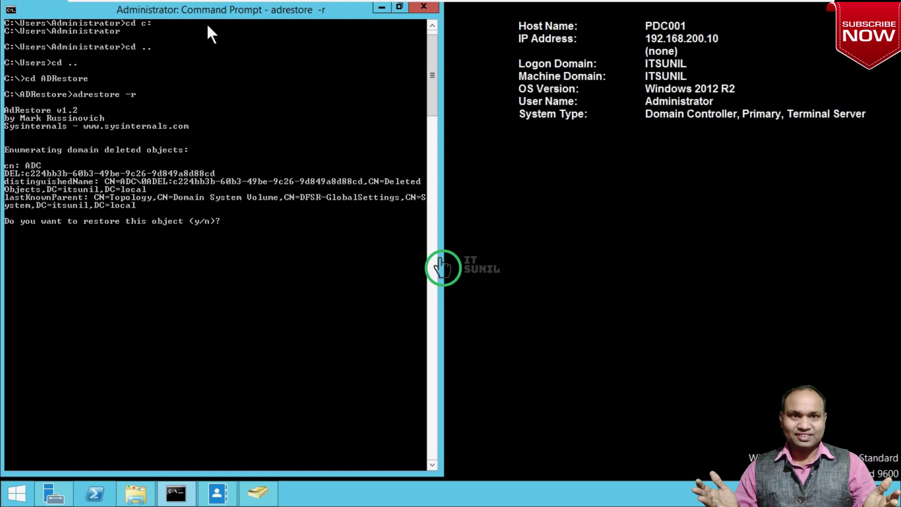
pyautogui.moveTo(212, 12); pyautogui.dragTo(280, 41)
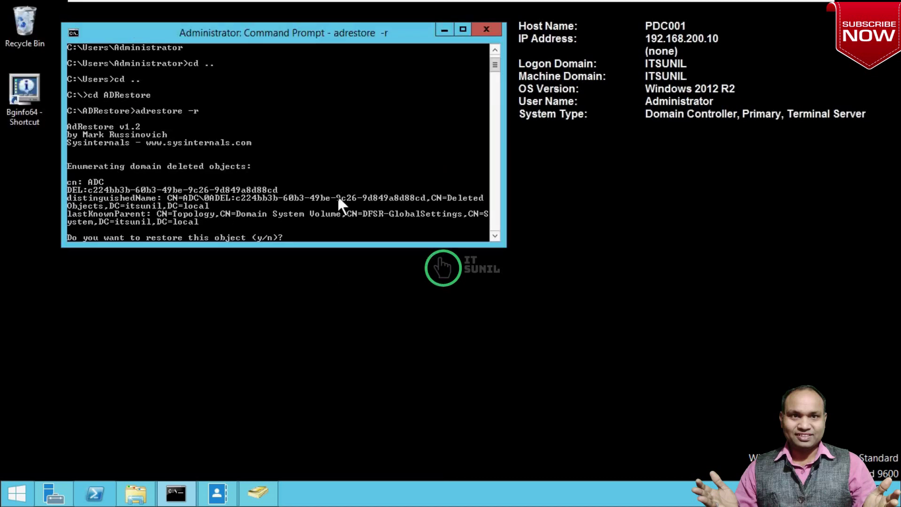
pyautogui.click(463, 30)
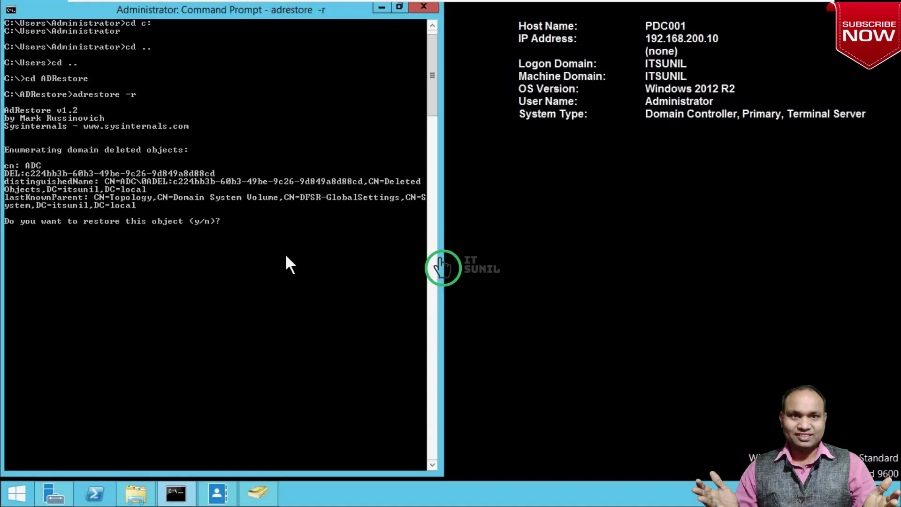
# Decline restoring both deleted ADC objects
pyautogui.write('n')
pyautogui.press('Return')
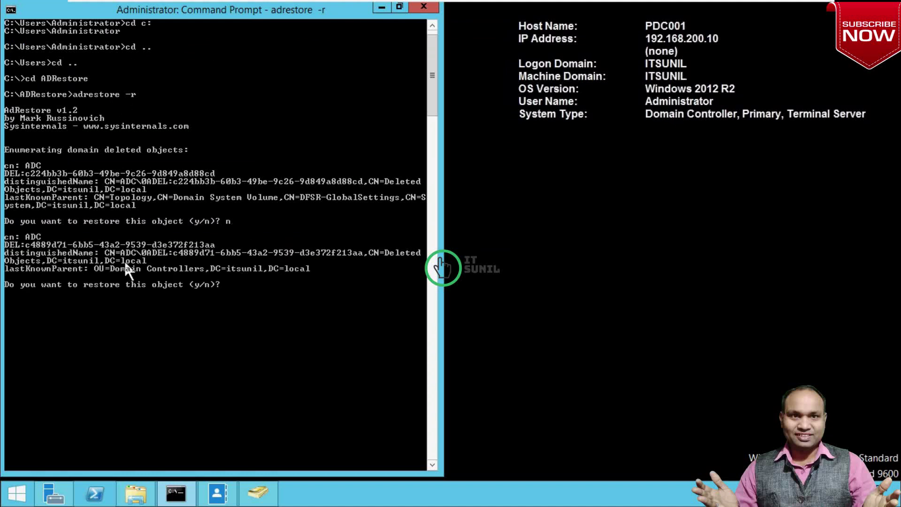
pyautogui.write('n')
pyautogui.press('Return')
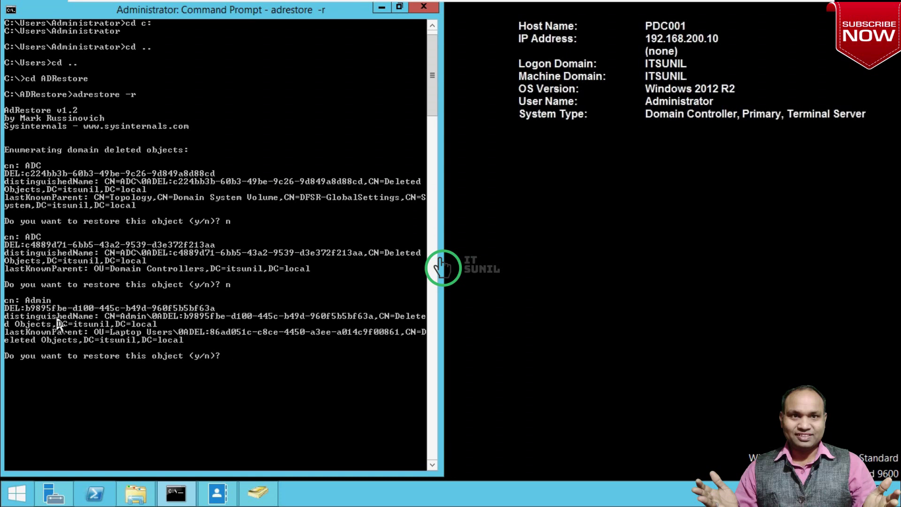
# Confirm restoring the Admin user and the Desktop001 computer
pyautogui.write('y')
pyautogui.press('Return')
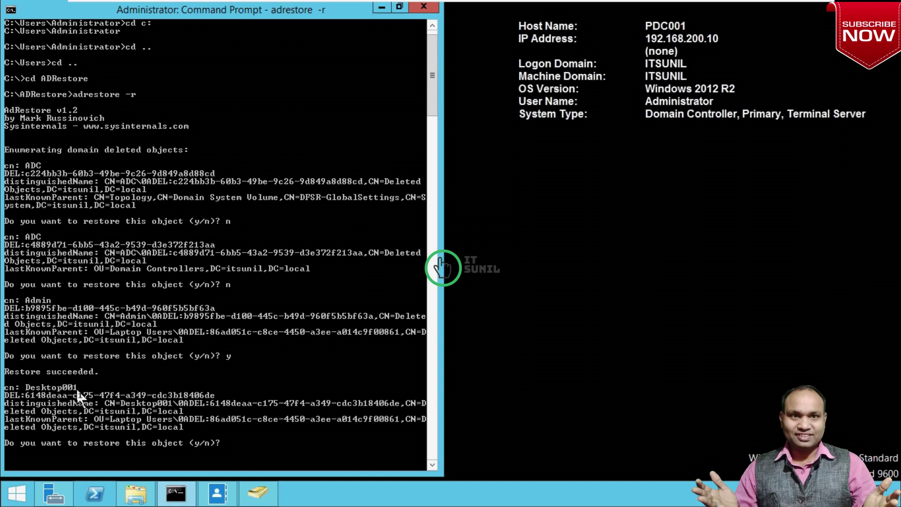
pyautogui.write('y')
pyautogui.press('Return')
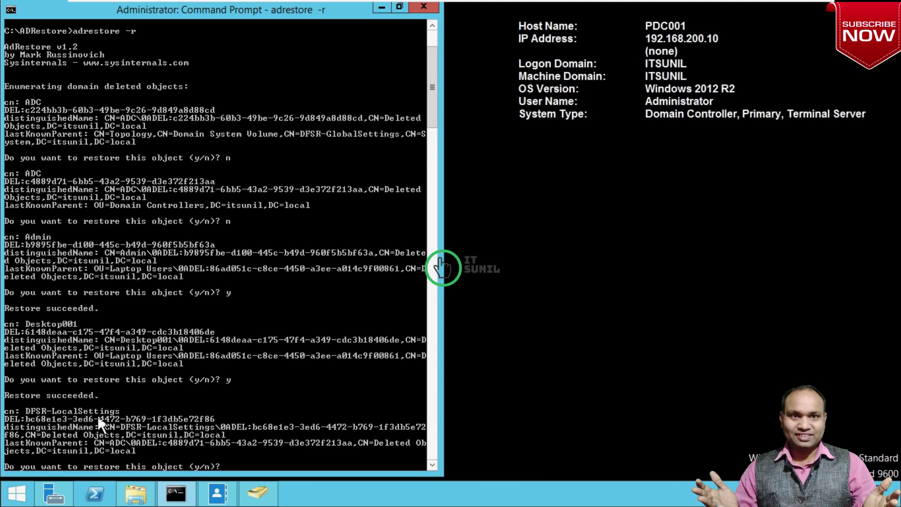
# Skip DFSR-LocalSettings and Domain System Volume, and restore HR1, HR2 and Laptop001
pyautogui.write('n')
pyautogui.press('Return')
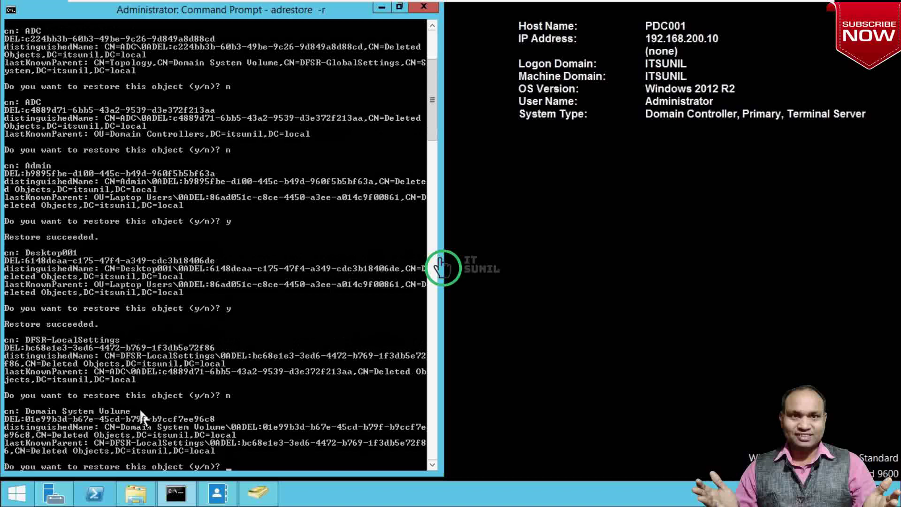
pyautogui.write('n')
pyautogui.press('Return')
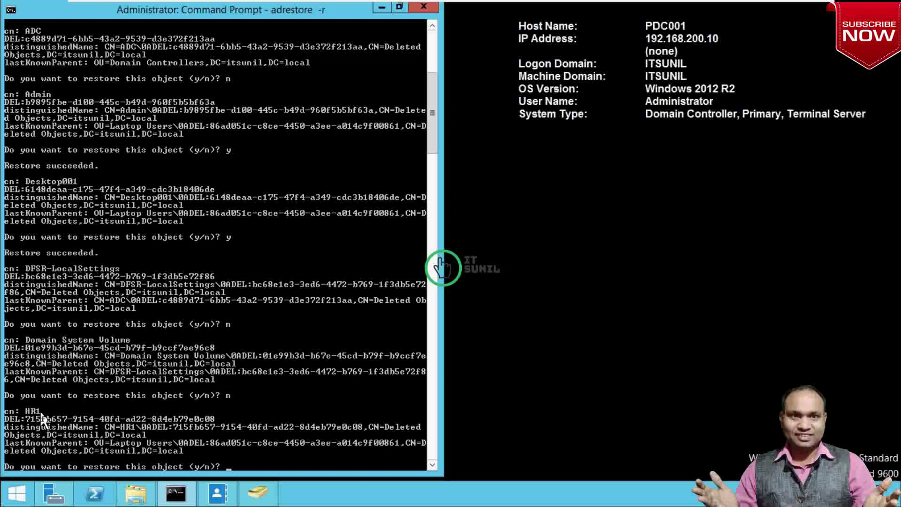
pyautogui.write('y')
pyautogui.press('Return')
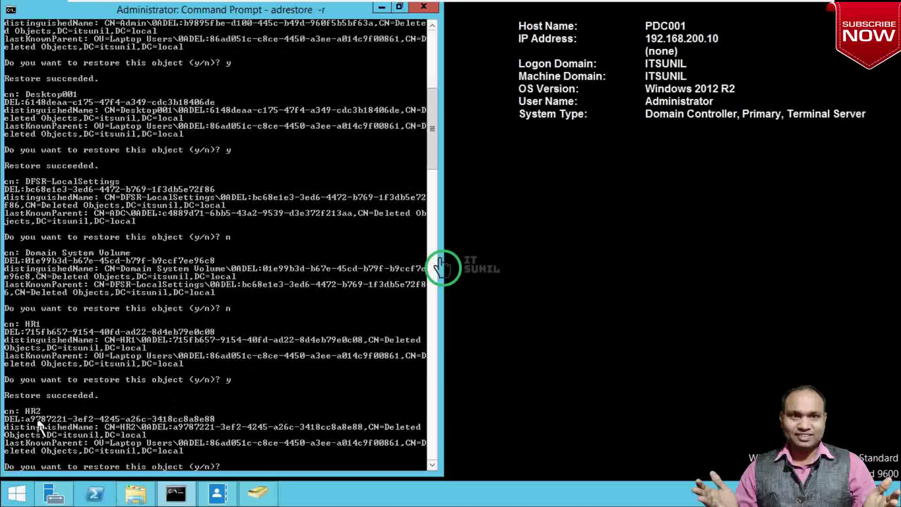
pyautogui.write('y')
pyautogui.press('Return')
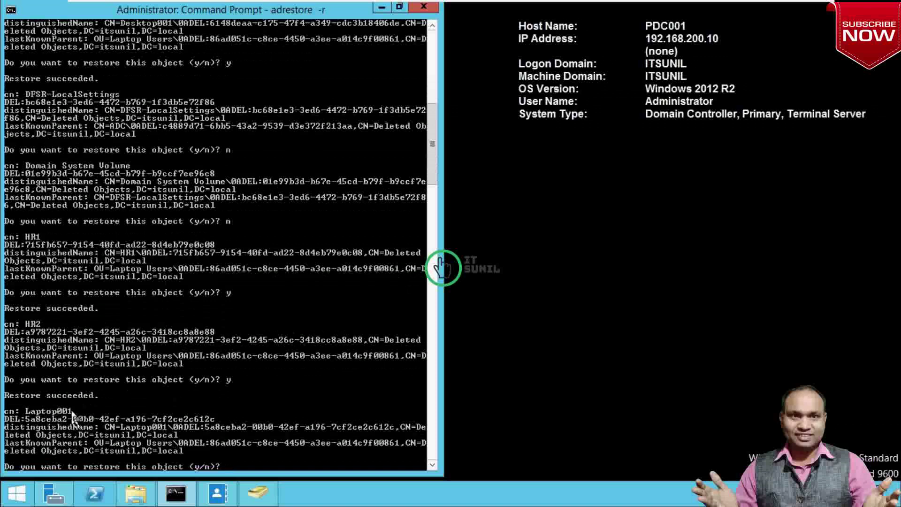
pyautogui.write('y')
pyautogui.press('Return')
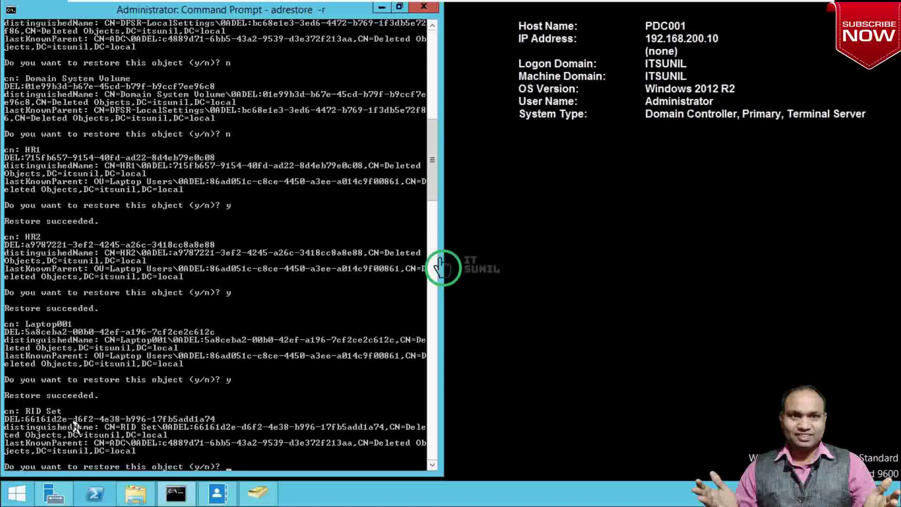
# Skip RID Set and SYSVOL Subscription, and restore the Laptop Users OU
pyautogui.write('n')
pyautogui.press('Return')
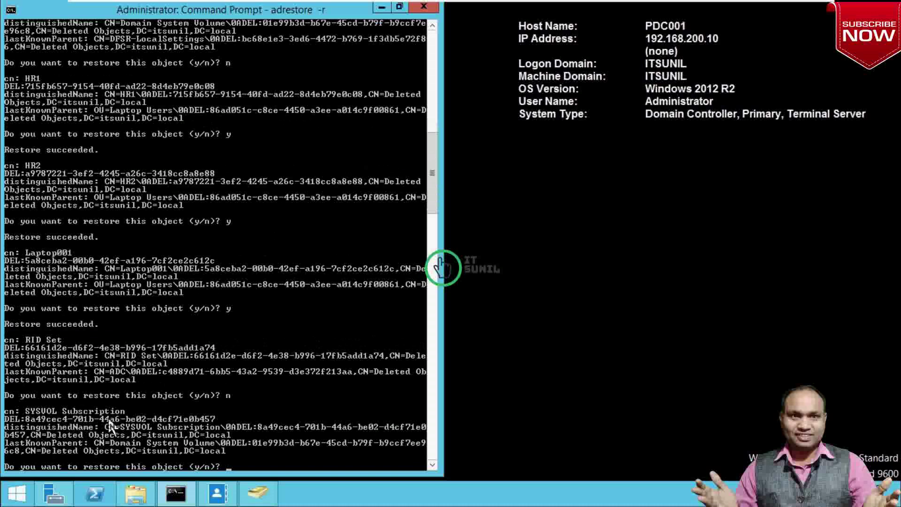
pyautogui.write('n')
pyautogui.press('Return')
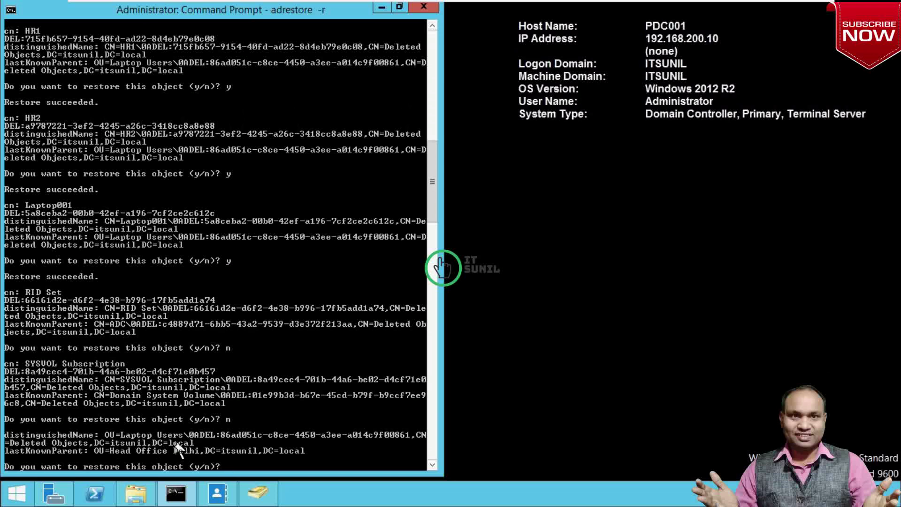
pyautogui.write('y')
pyautogui.press('Return')
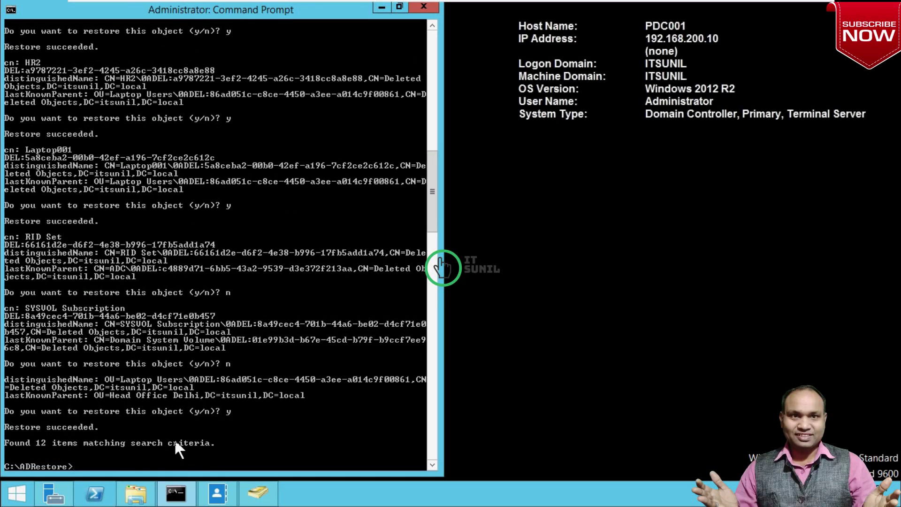
# Minimize the console, return to Active Directory Users and Computers, and refresh the directory
pyautogui.click(382, 7)
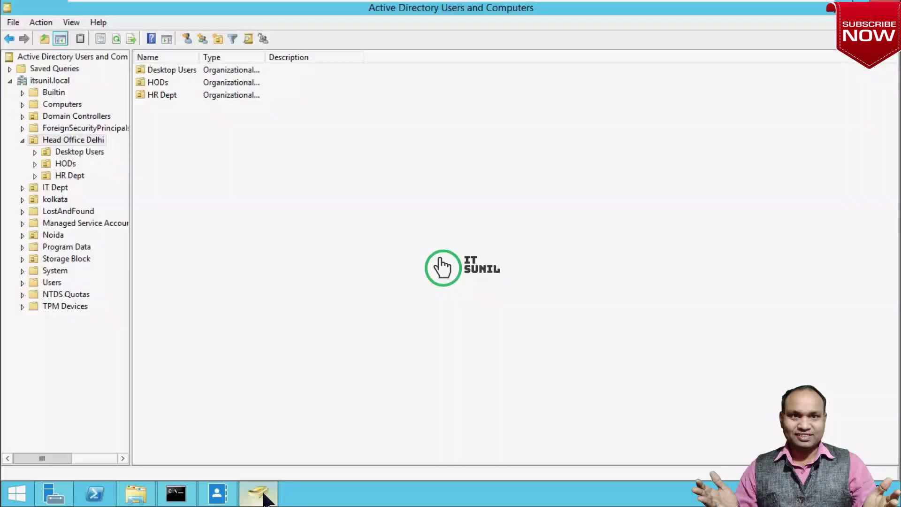
pyautogui.click(258, 493)
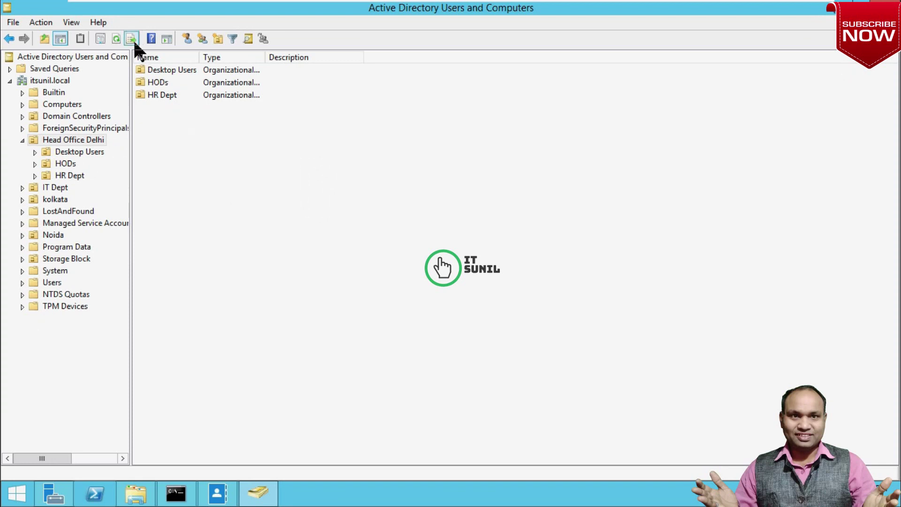
pyautogui.click(115, 38)
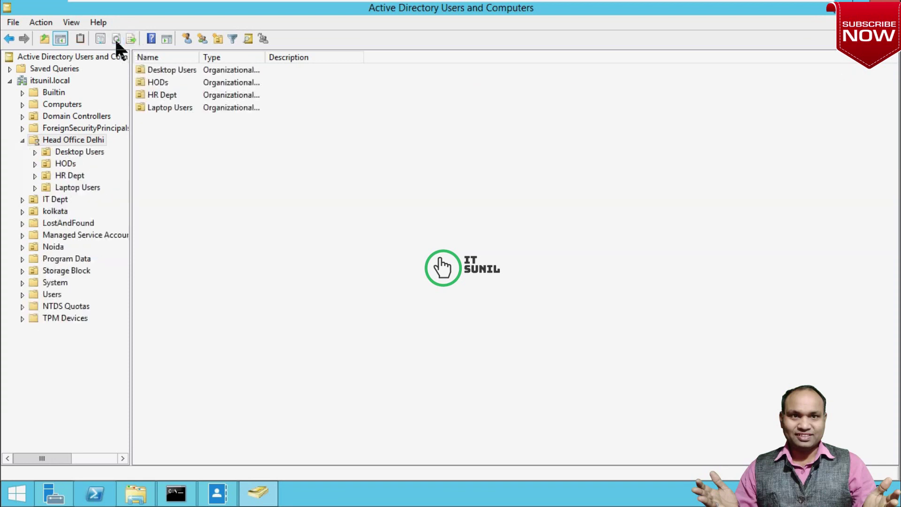
pyautogui.click(115, 38)
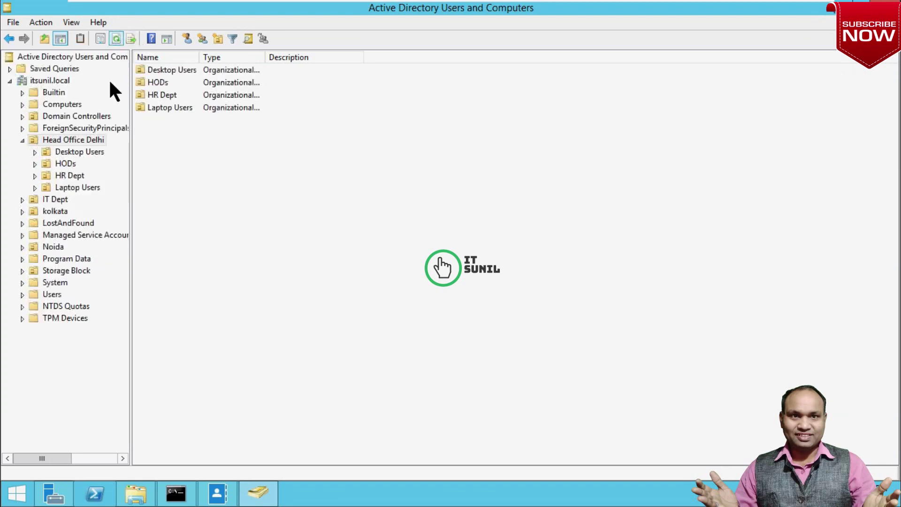
# Open the Laptop Users OU and refresh until Admin, Desktop001, HR1, HR2 and Laptop001 appear
pyautogui.click(77, 189)
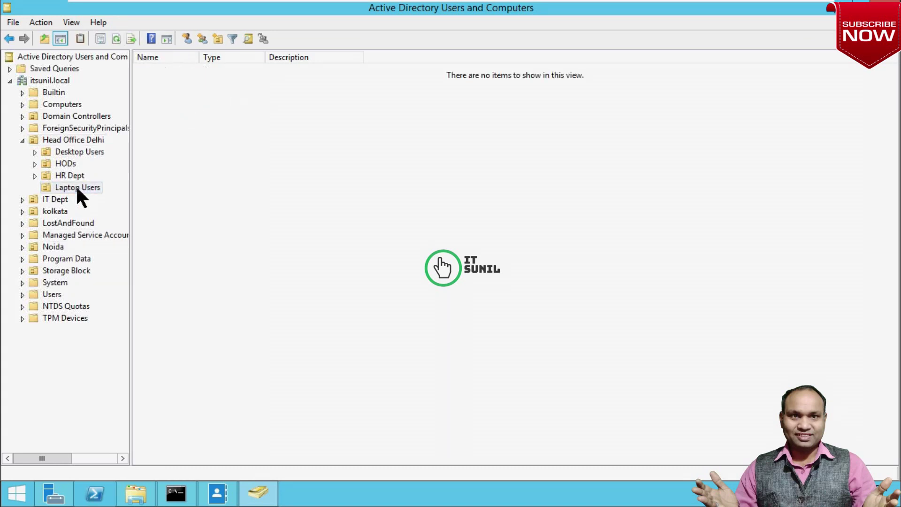
pyautogui.click(115, 38)
pyautogui.click(115, 38)
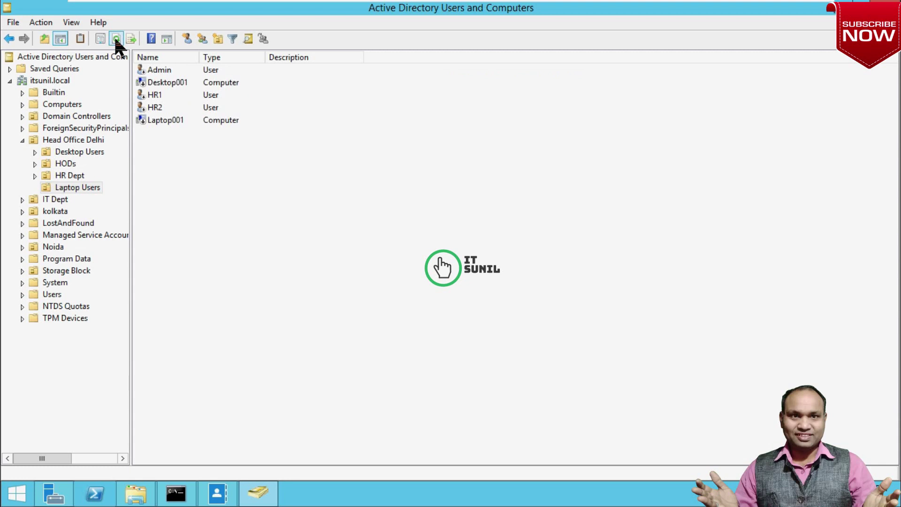
pyautogui.click(115, 38)
pyautogui.click(116, 39)
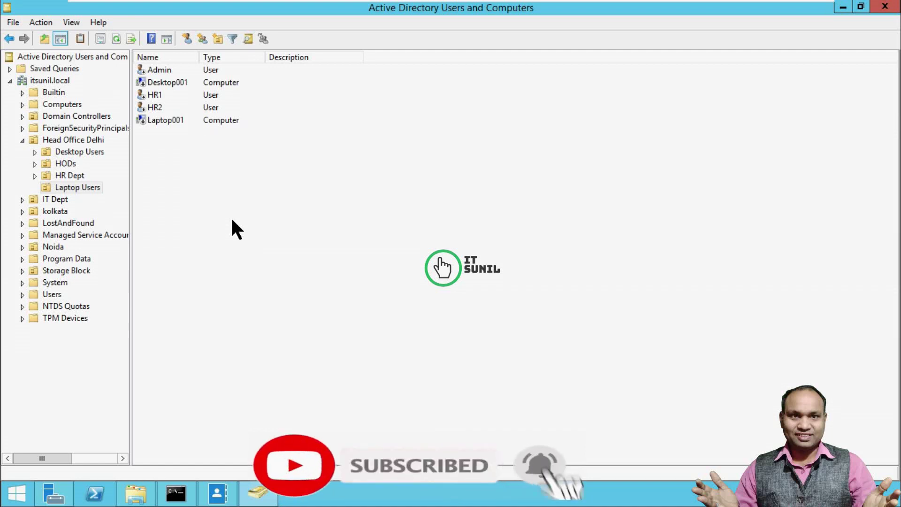
# Go through the restored objects Admin, Desktop001, HR1, HR2 and Laptop001 in the list
pyautogui.click(163, 69)
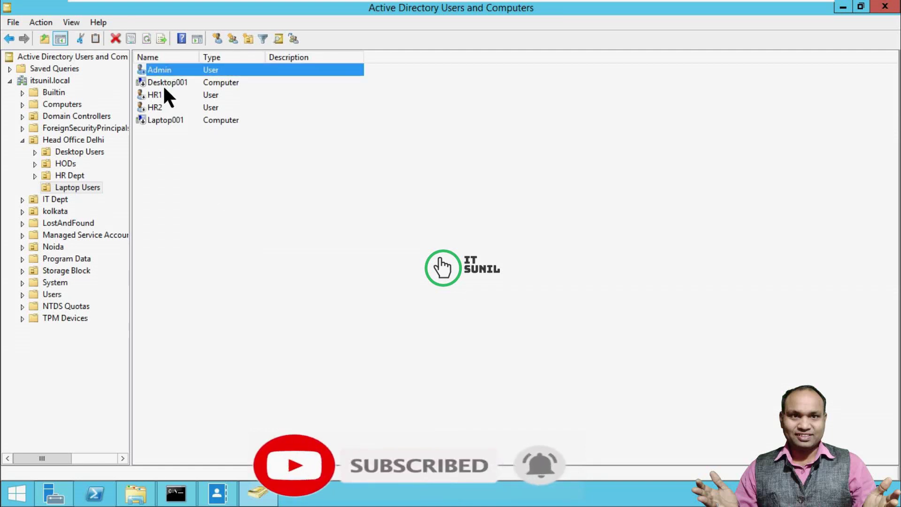
pyautogui.click(167, 82)
pyautogui.click(164, 94)
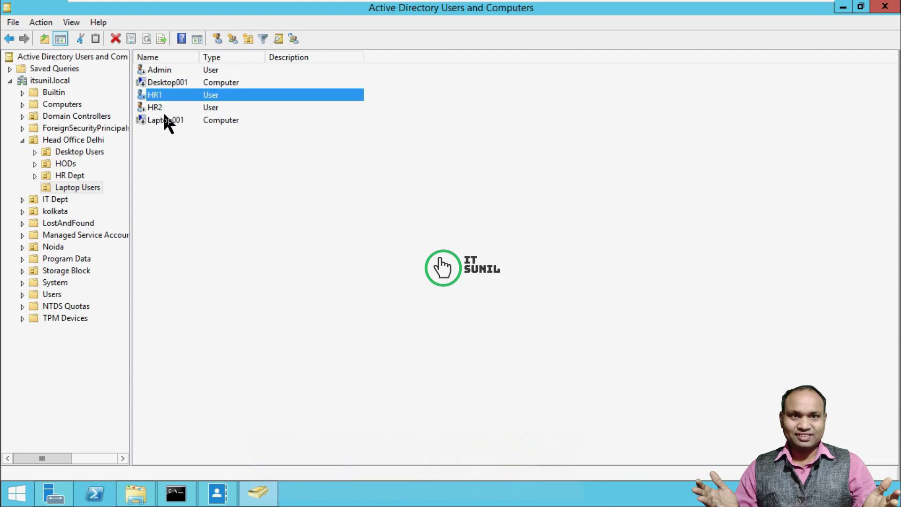
pyautogui.click(161, 110)
pyautogui.click(167, 121)
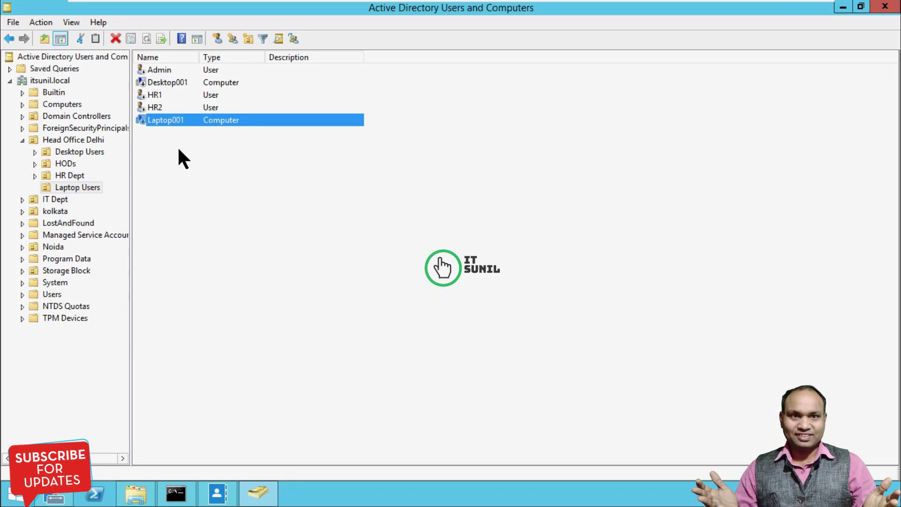
# Enable the Laptop001 computer account, then attempt to enable HR2, which fails the password policy
pyautogui.rightClick(170, 121)
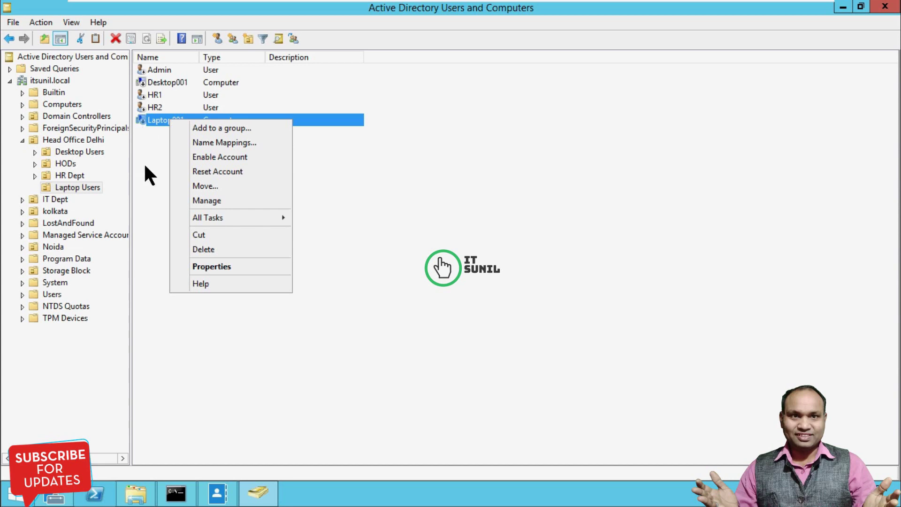
pyautogui.click(152, 148)
pyautogui.click(160, 120)
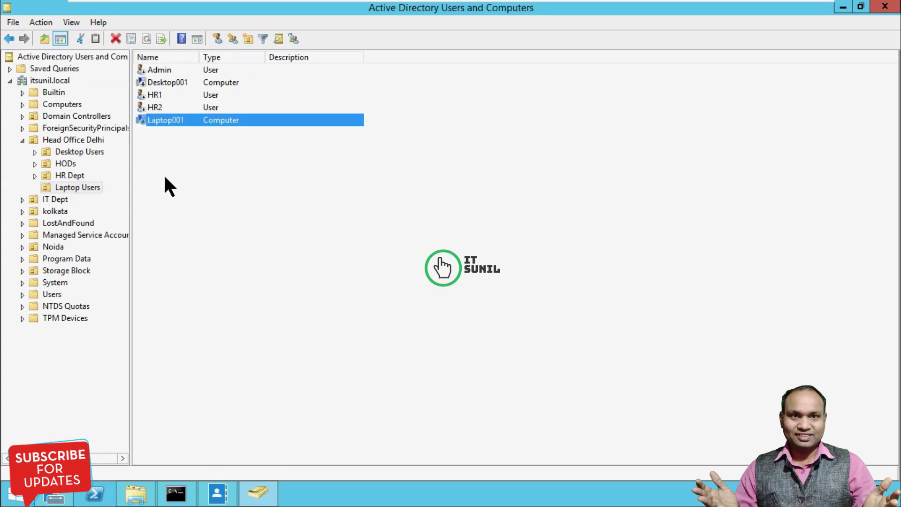
pyautogui.rightClick(160, 123)
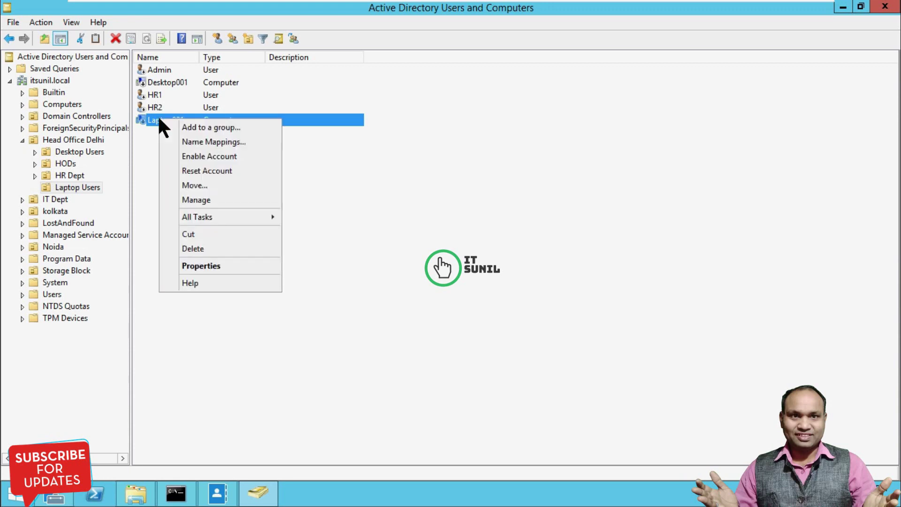
pyautogui.click(213, 157)
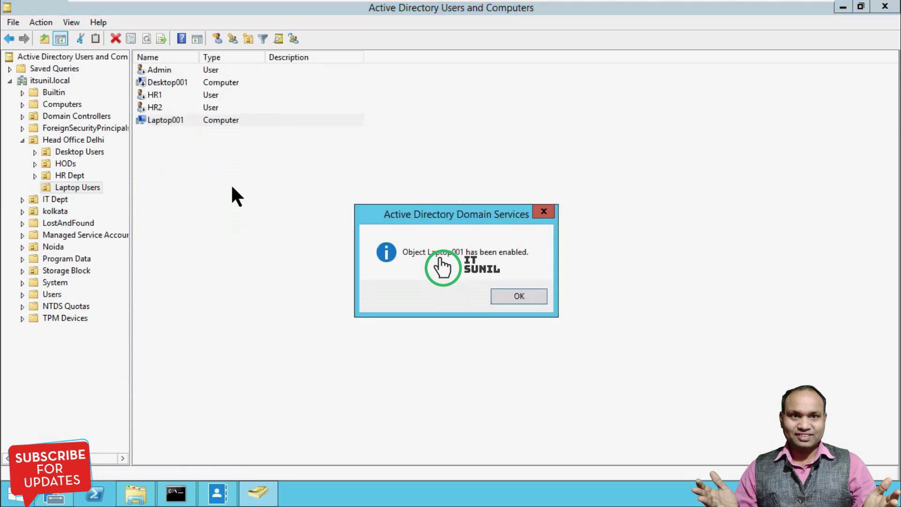
pyautogui.click(520, 298)
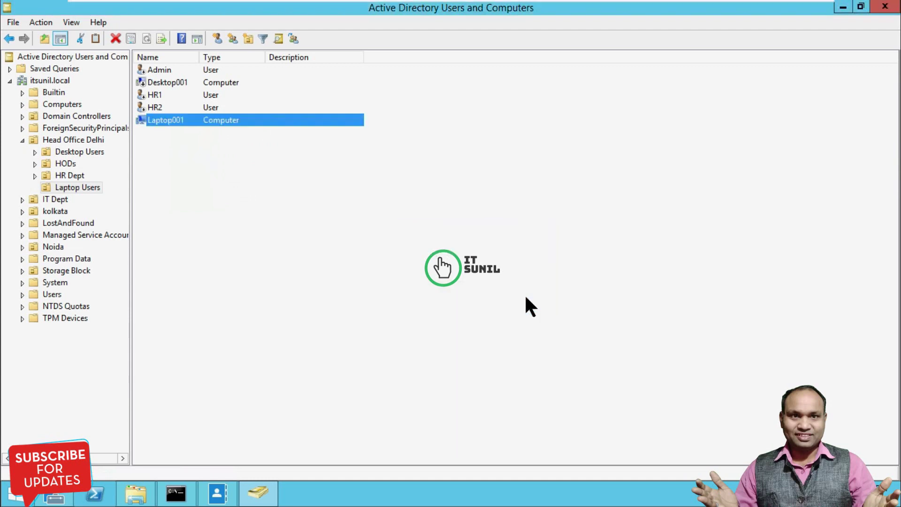
pyautogui.rightClick(152, 107)
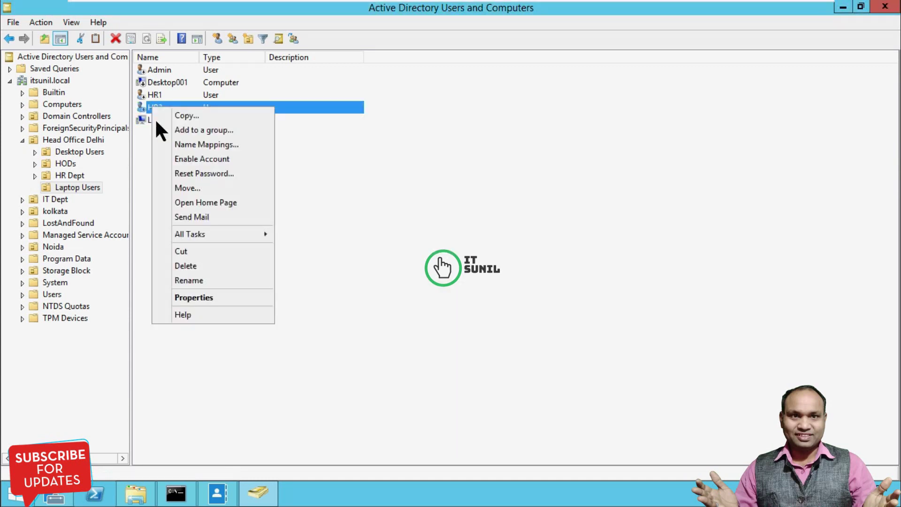
pyautogui.click(198, 158)
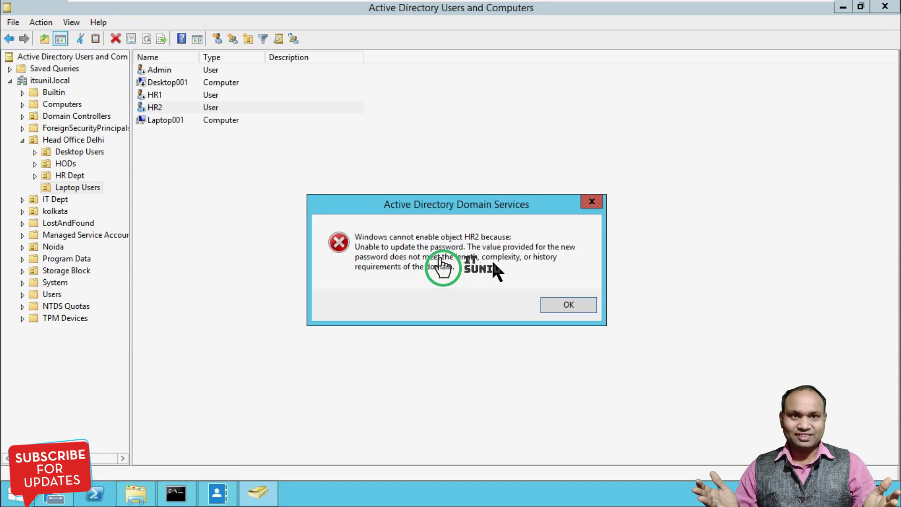
# Reset HR2's password with a new confirmed password and enable the HR2 account
pyautogui.click(575, 304)
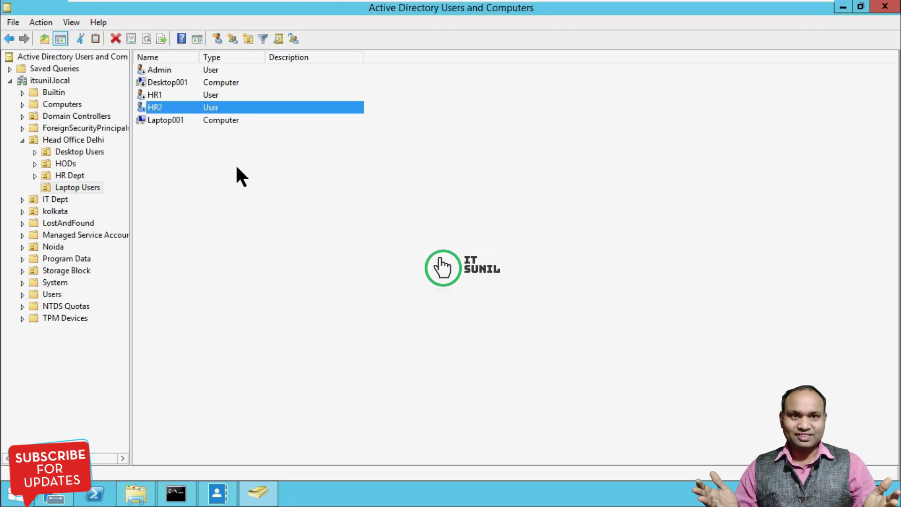
pyautogui.rightClick(191, 107)
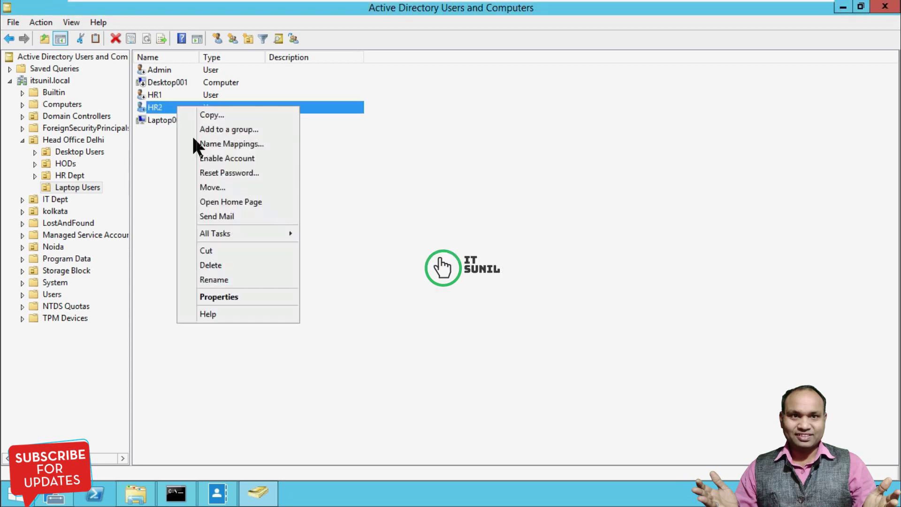
pyautogui.click(217, 172)
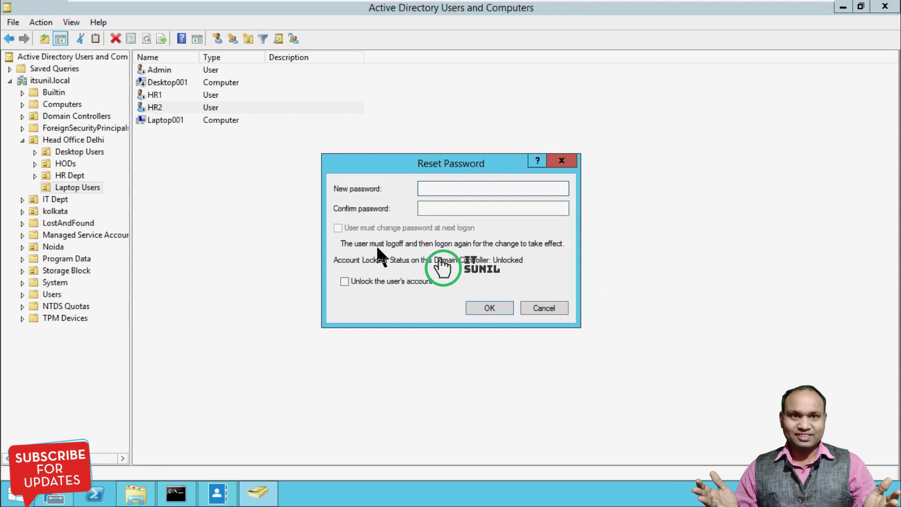
pyautogui.write('••••••••')
pyautogui.press('Tab')
pyautogui.write('••••••••')
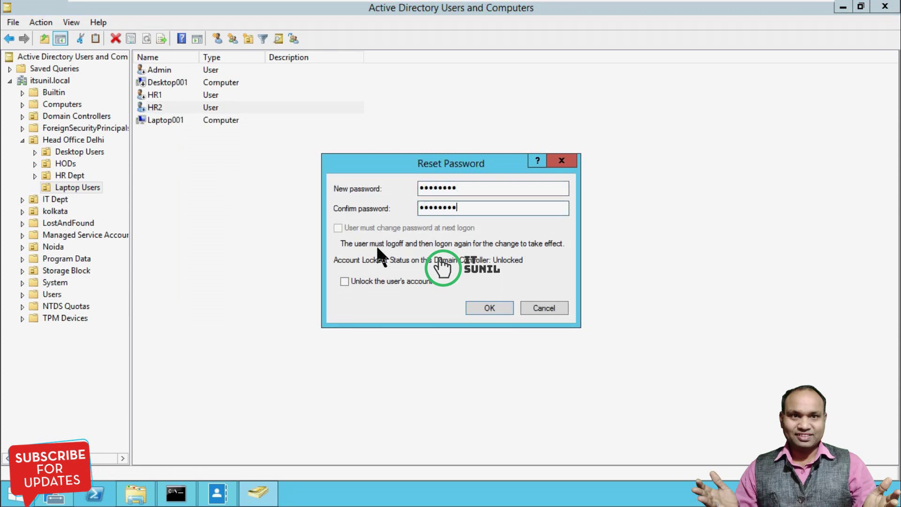
pyautogui.click(477, 305)
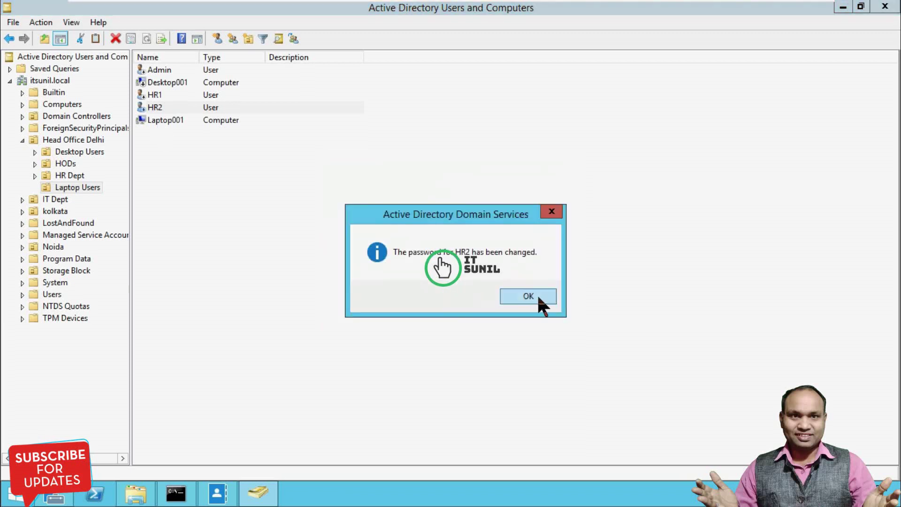
pyautogui.click(529, 296)
pyautogui.rightClick(156, 112)
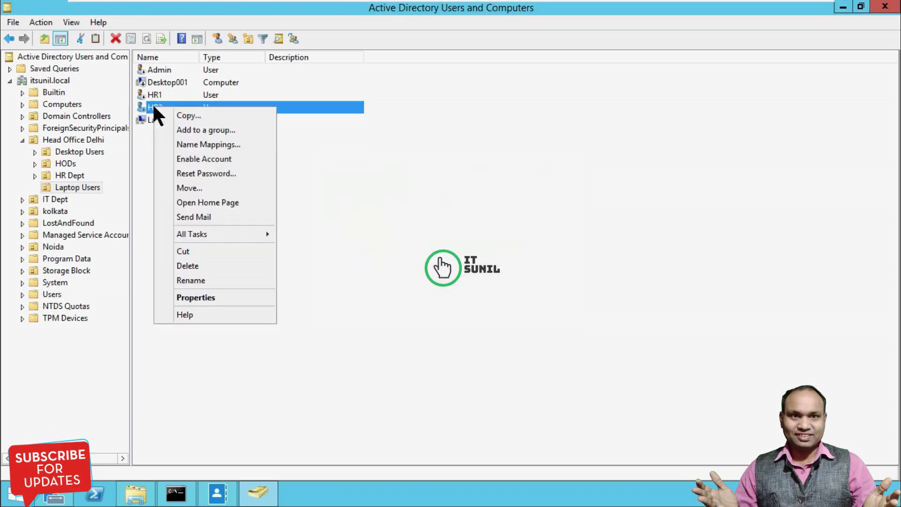
pyautogui.click(184, 160)
pyautogui.click(484, 293)
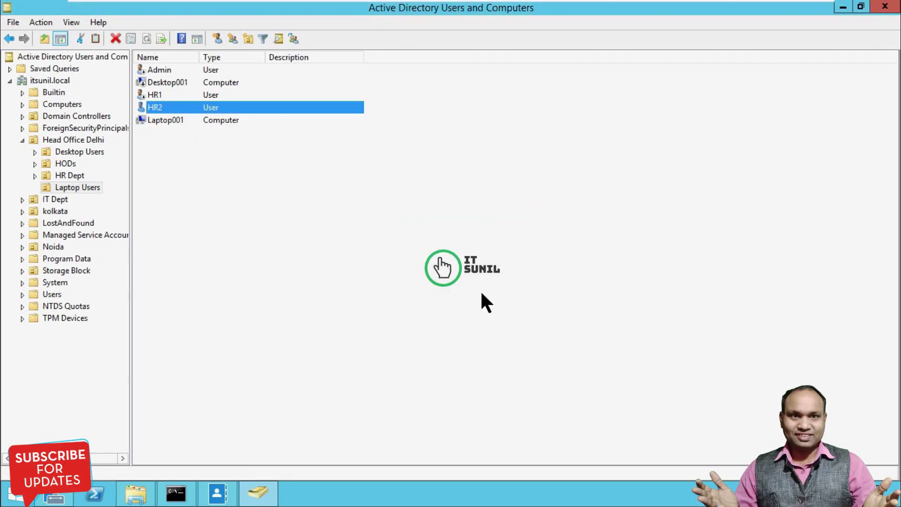
# Reset the HR1 user's password, entering and confirming a new one
pyautogui.click(153, 95)
pyautogui.rightClick(153, 97)
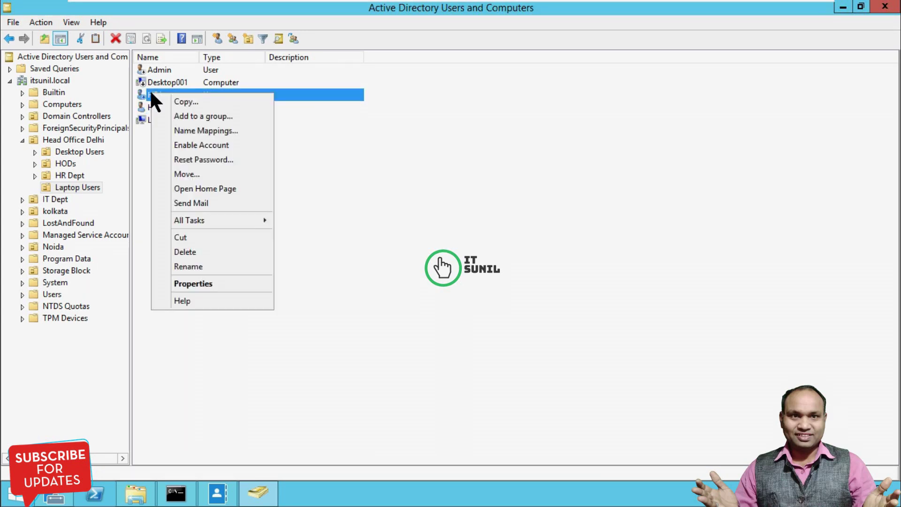
pyautogui.click(188, 159)
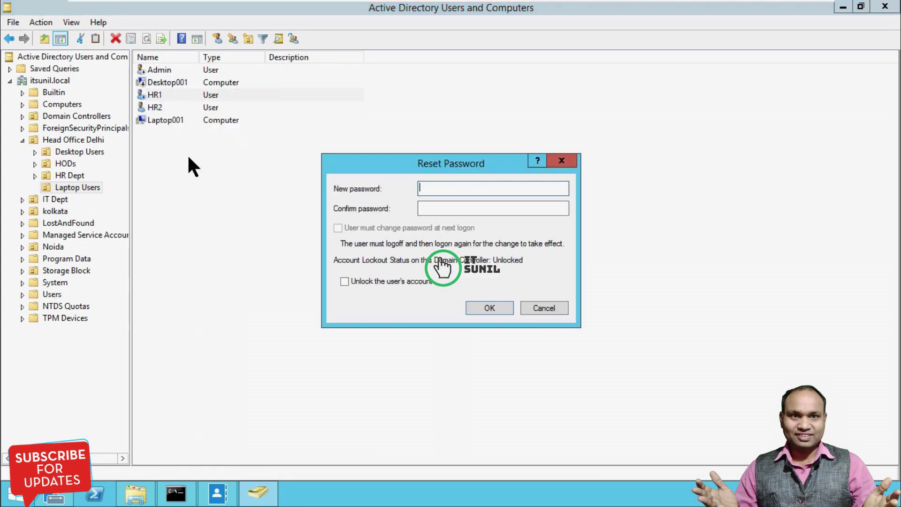
pyautogui.write('•••')
pyautogui.press('BackSpace')
pyautogui.write('••••••')
pyautogui.press('Tab')
pyautogui.write('••••')
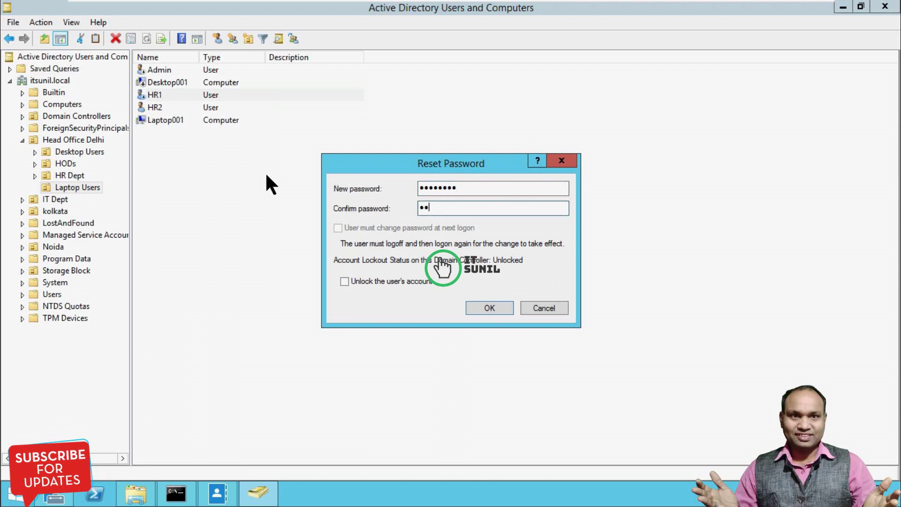
pyautogui.write('••••')
pyautogui.click(490, 309)
pyautogui.click(538, 294)
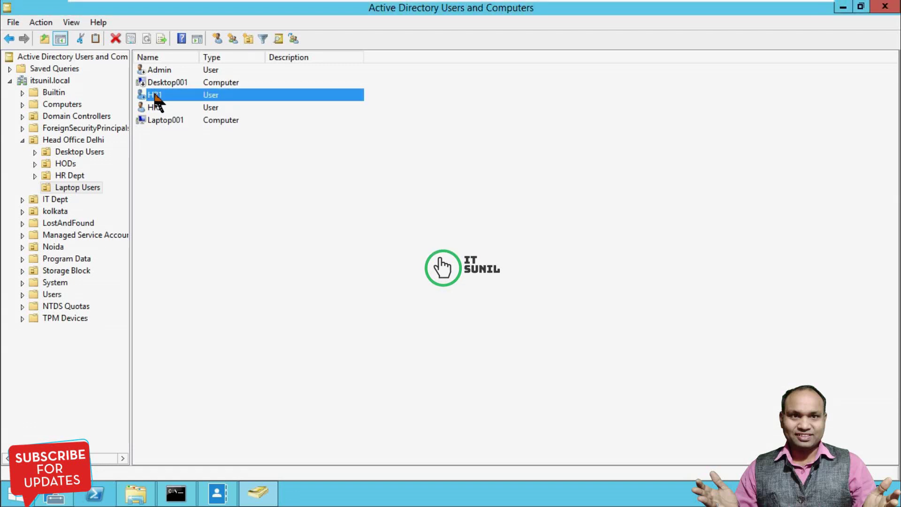
# Enable the HR1 user account and the Desktop001 computer account
pyautogui.rightClick(155, 95)
pyautogui.click(190, 144)
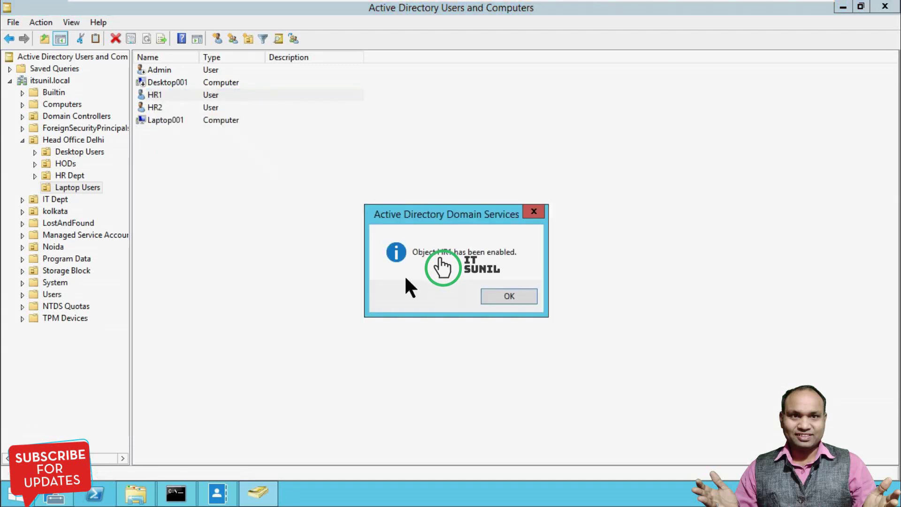
pyautogui.click(515, 297)
pyautogui.click(155, 83)
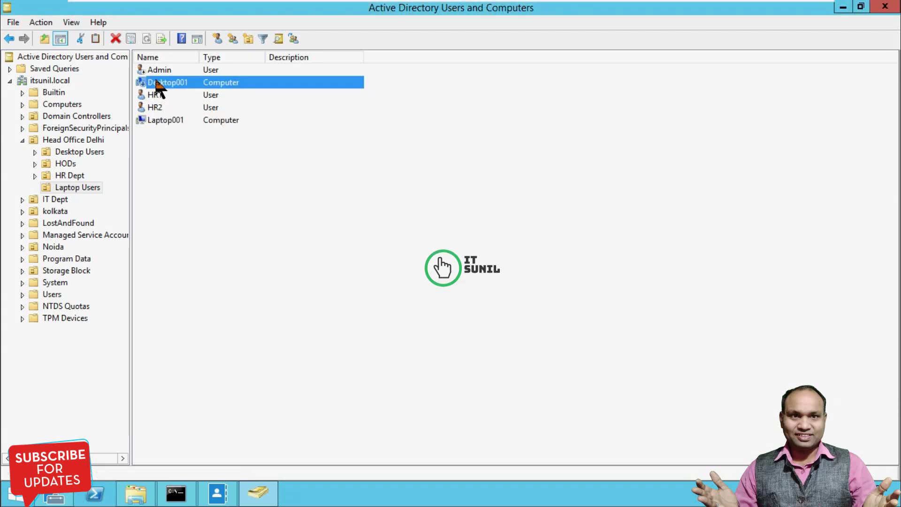
pyautogui.rightClick(155, 83)
pyautogui.click(193, 117)
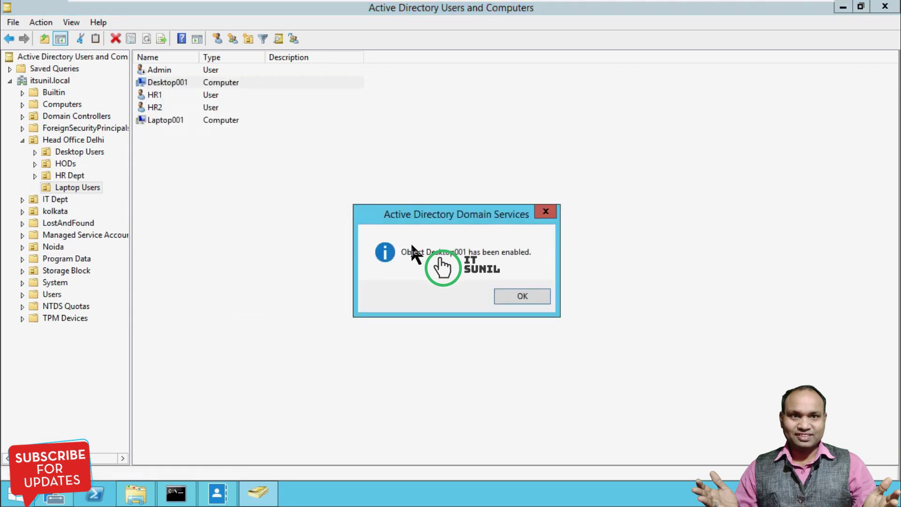
pyautogui.click(521, 297)
# Give the Admin user a new confirmed password and enable the Admin account
pyautogui.rightClick(159, 68)
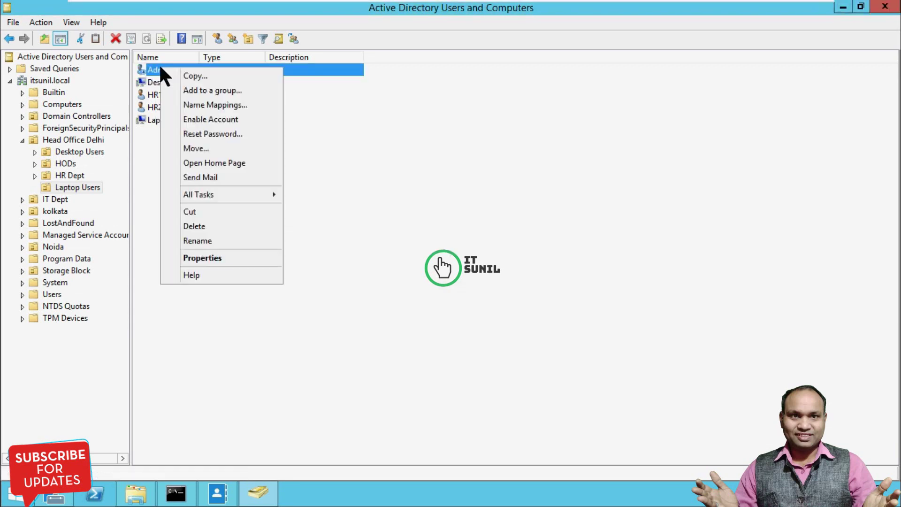
pyautogui.click(202, 134)
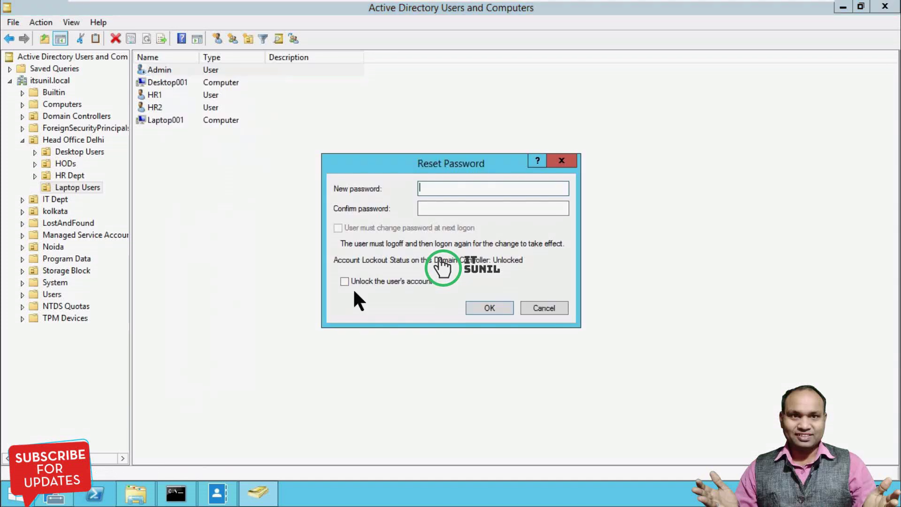
pyautogui.write('123456789')
pyautogui.press('Tab')
pyautogui.write('123456789')
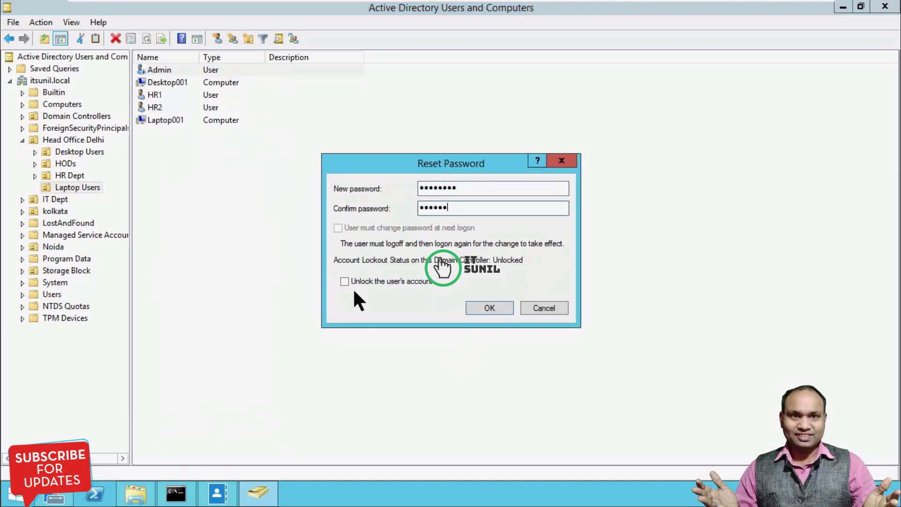
pyautogui.press('Return')
pyautogui.click(529, 297)
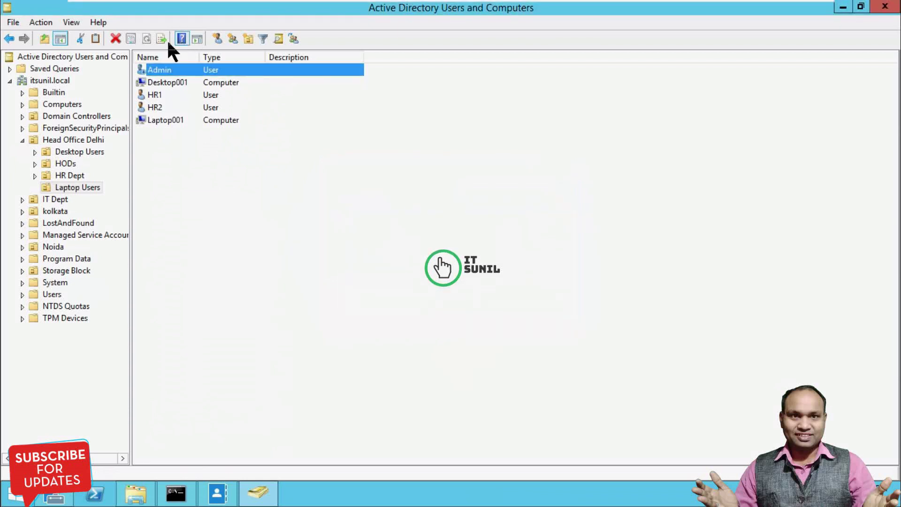
pyautogui.rightClick(164, 71)
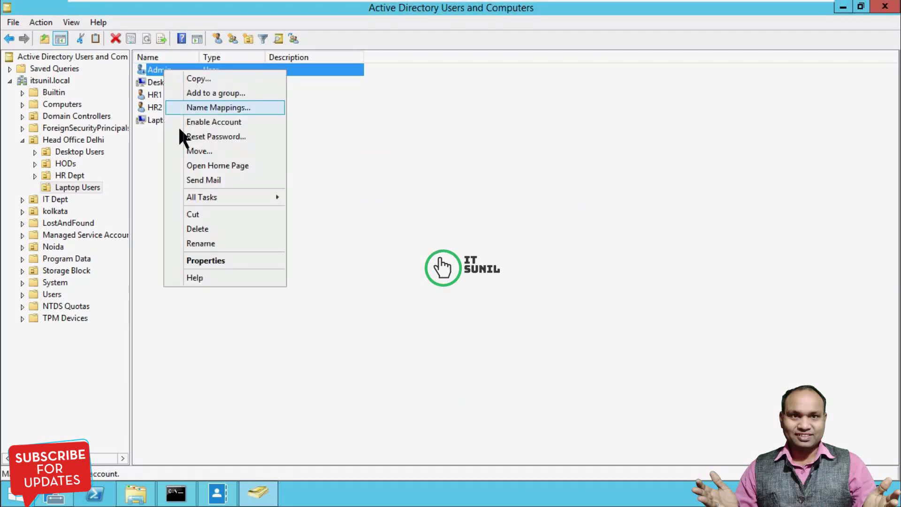
pyautogui.click(201, 122)
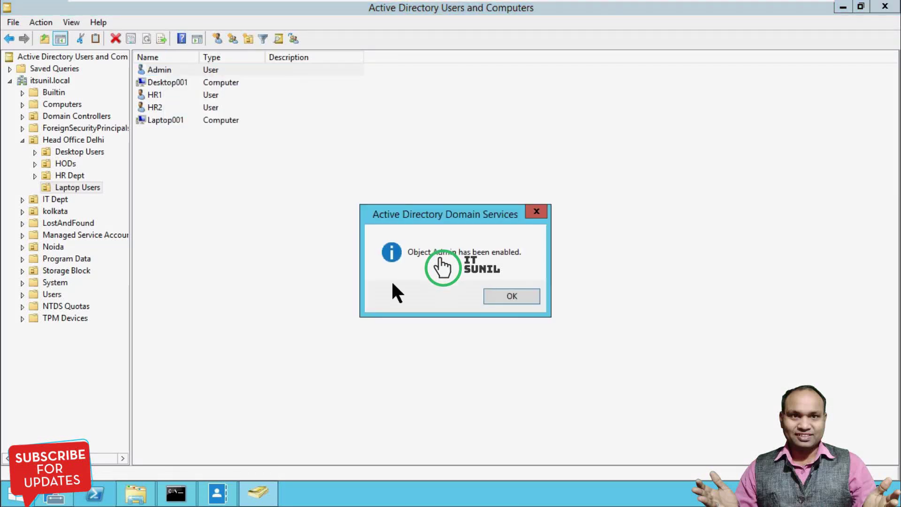
pyautogui.click(512, 296)
pyautogui.click(257, 307)
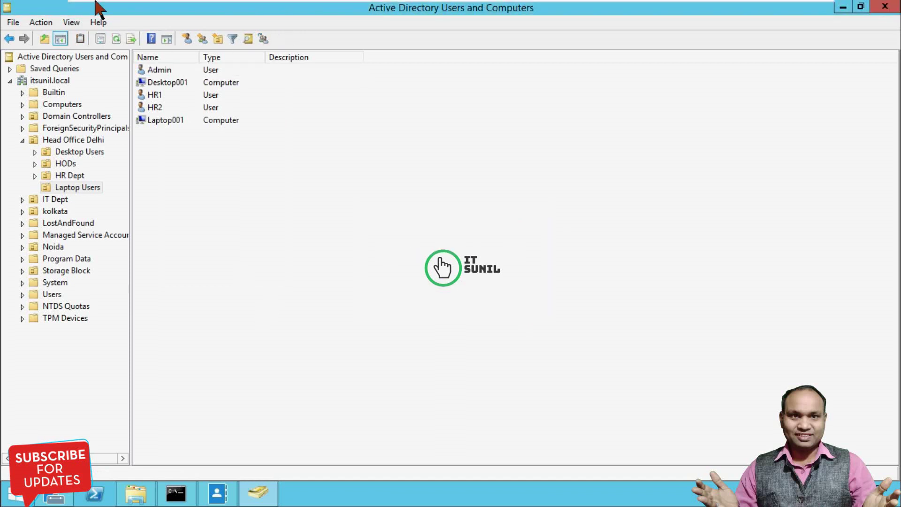